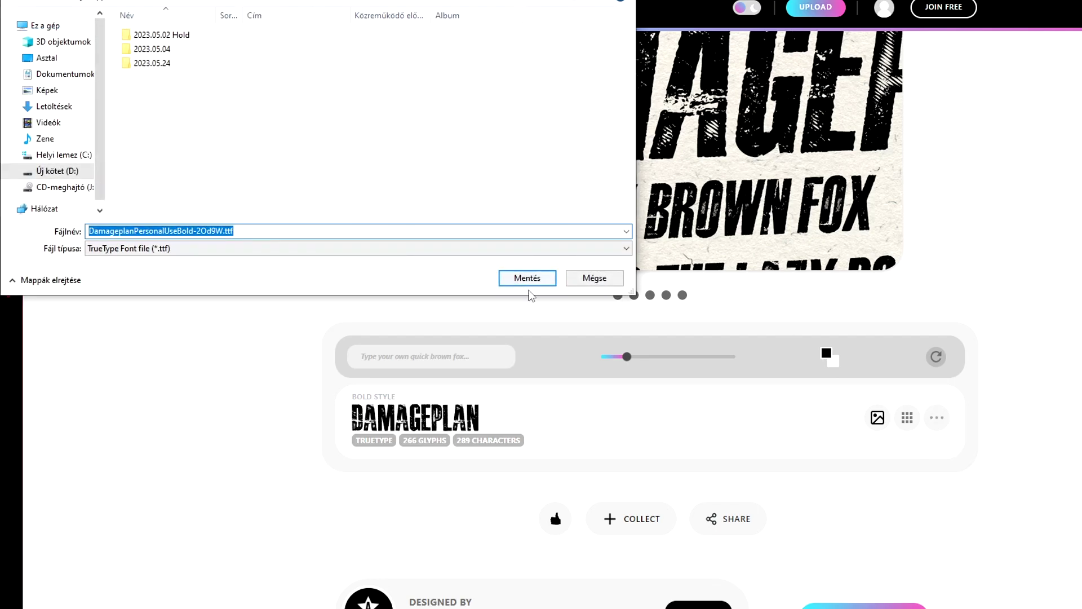
Step: Save the DamageplanPersonalUseBold-2Od9W.ttf font file and install it, replacing the already installed version
{"action": "left_click", "coordinate": [527, 278]}
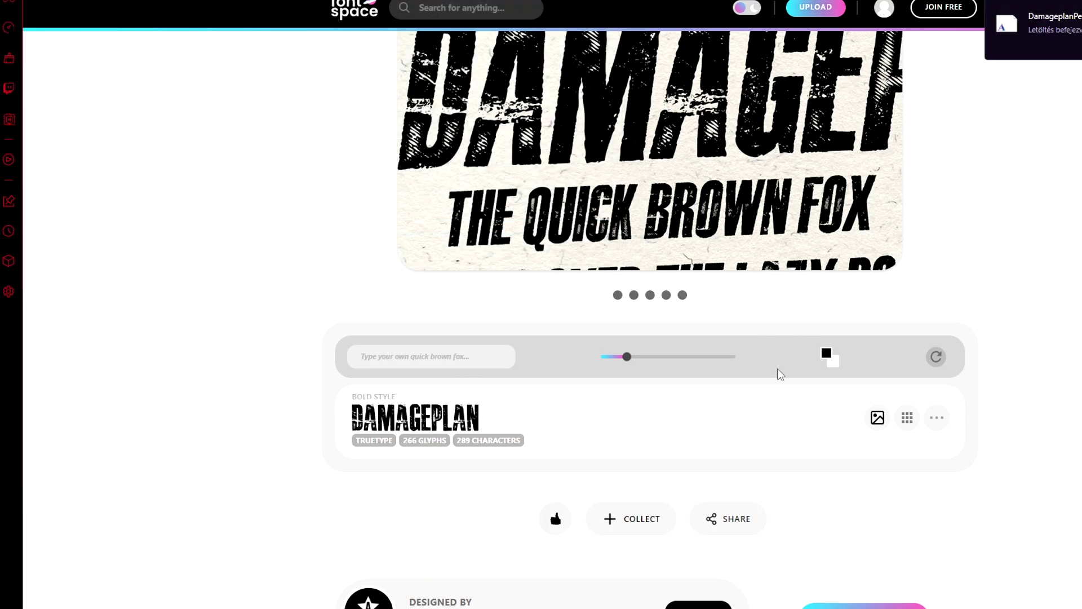
{"action": "left_click", "coordinate": [1037, 25]}
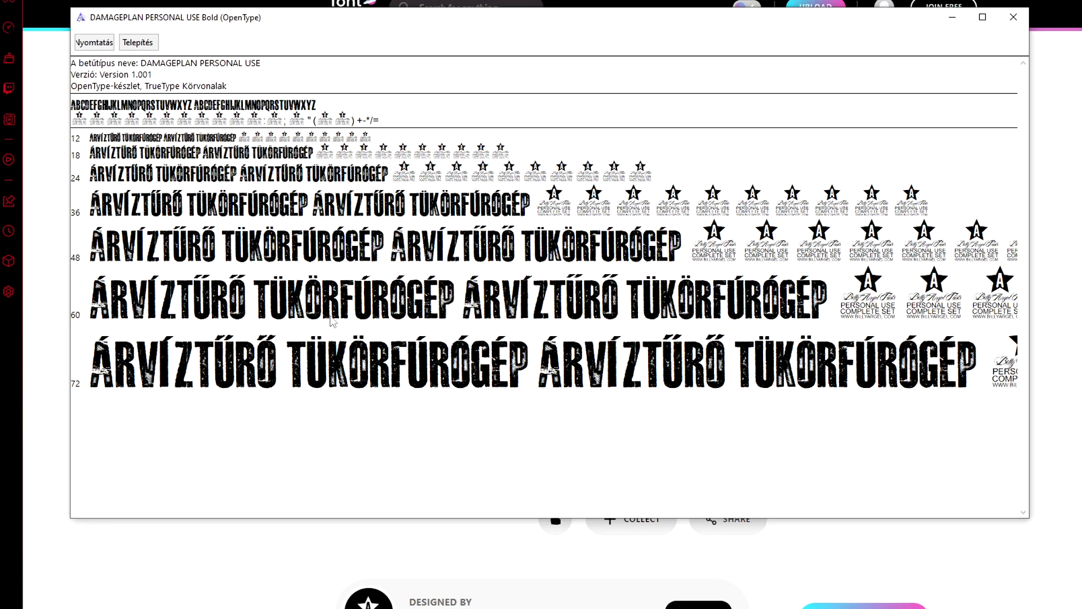
{"action": "left_click", "coordinate": [146, 47]}
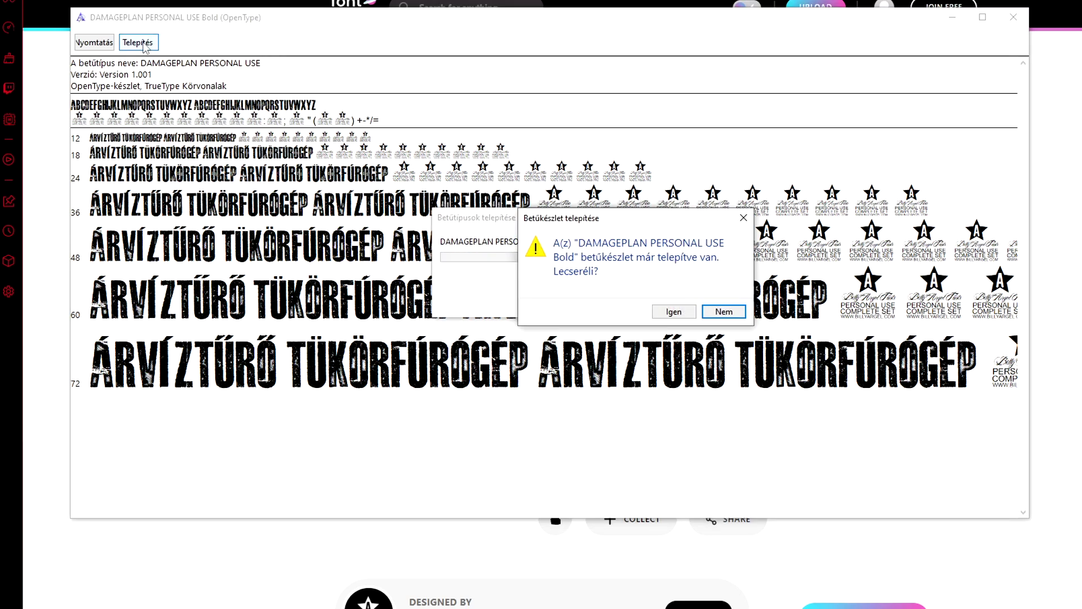
{"action": "left_click", "coordinate": [681, 315]}
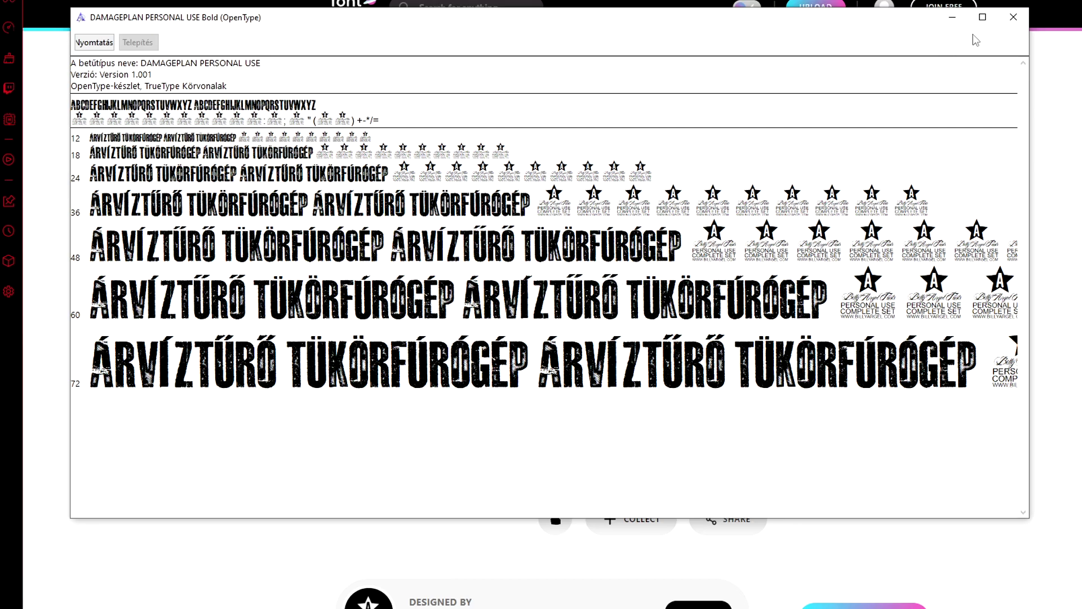
{"action": "left_click", "coordinate": [1018, 23]}
{"action": "key", "text": "ctrl+j"}
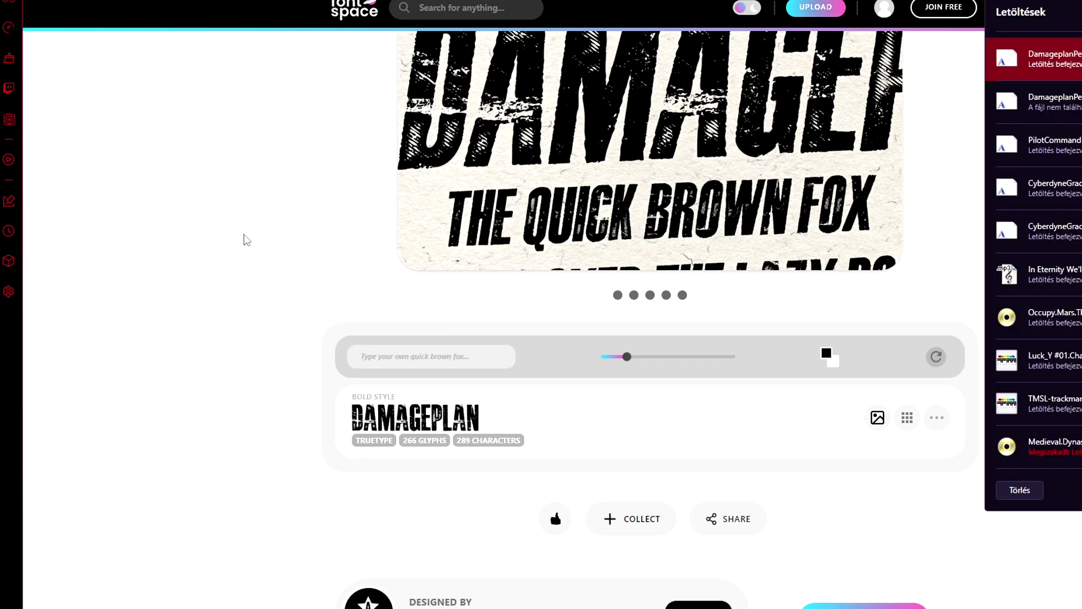
{"action": "left_click", "coordinate": [243, 240]}
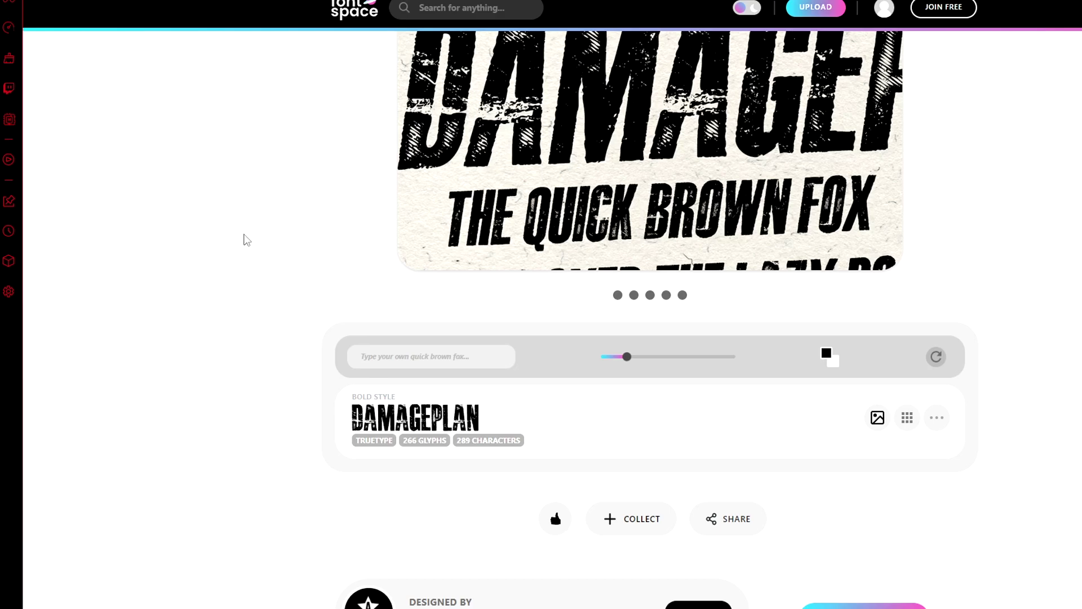
Step: Switch to VEGAS Pro and reopen the generator settings of the Sample Text title event to choose its font
{"action": "mouse_move", "coordinate": [281, 608]}
{"action": "left_click", "coordinate": [281, 581]}
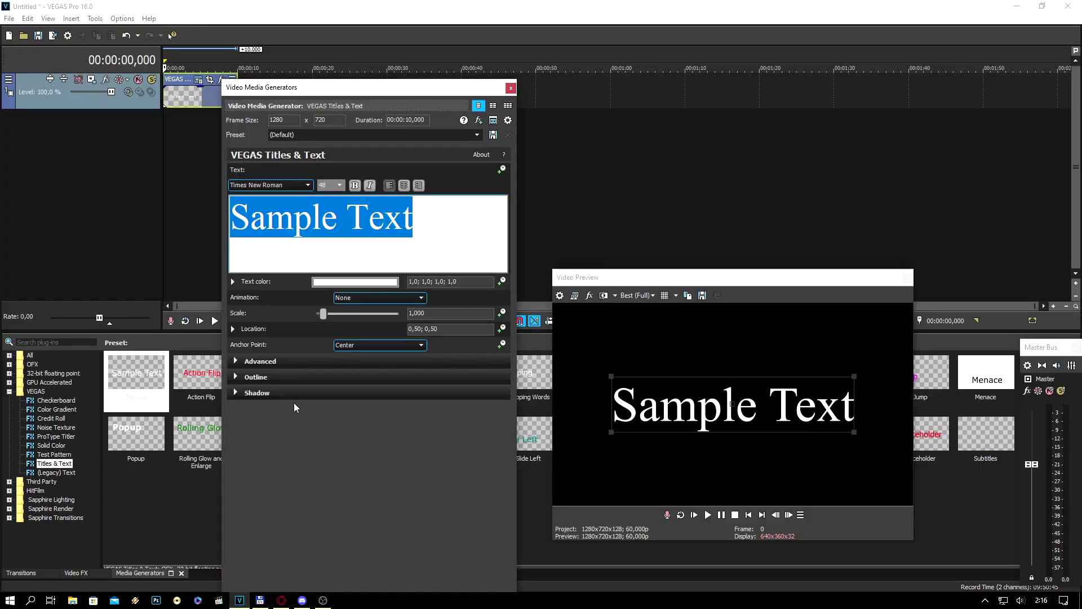
{"action": "left_click", "coordinate": [511, 88]}
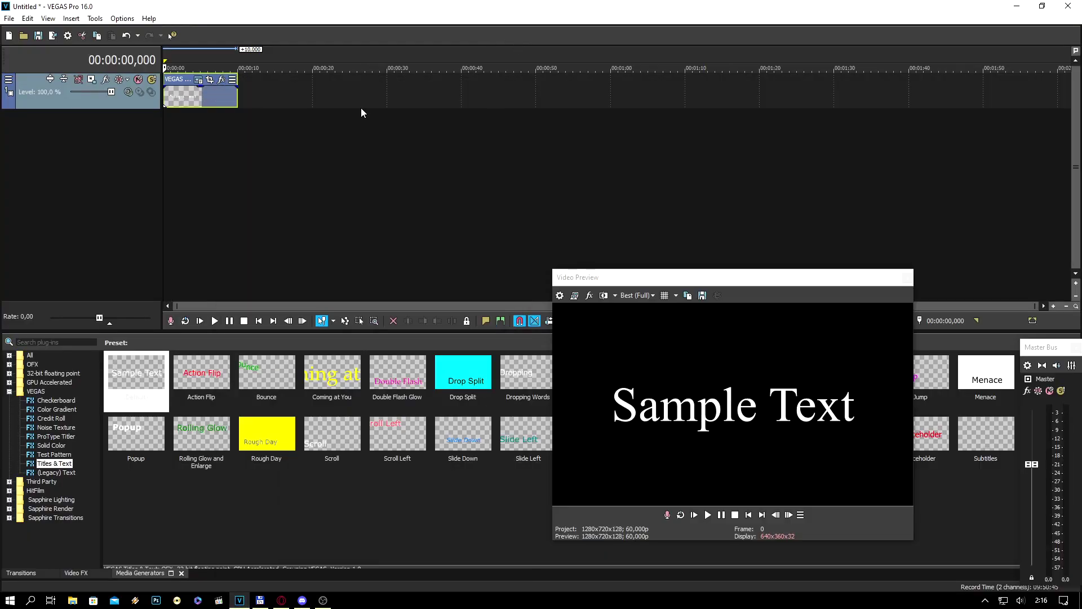
{"action": "left_click", "coordinate": [198, 84]}
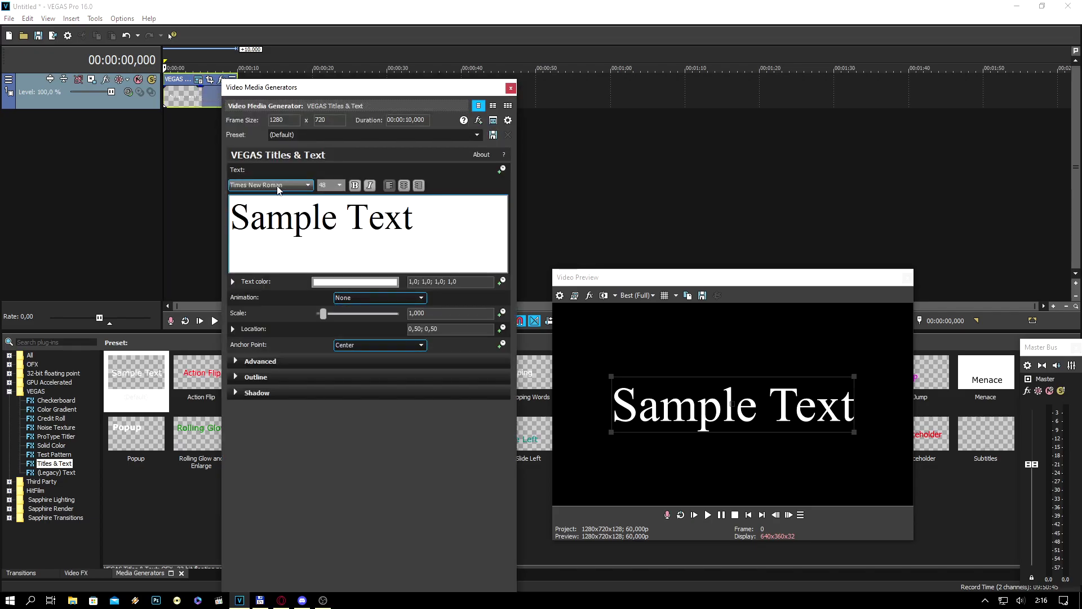
{"action": "left_click", "coordinate": [269, 188]}
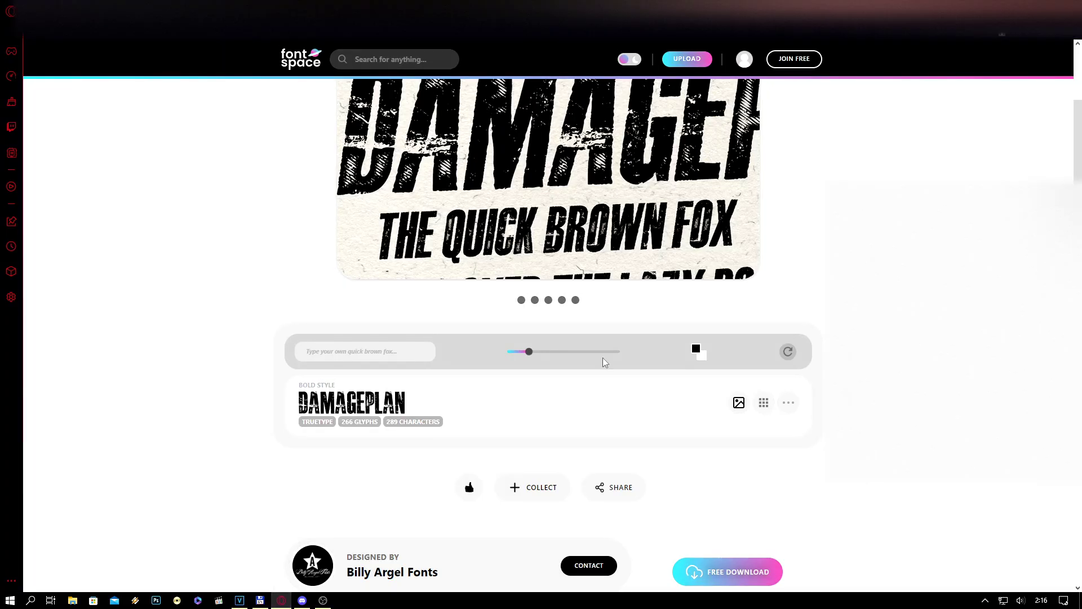
Step: Switch to the browser and check the downloaded Damageplan font file in the downloads list
{"action": "left_click", "coordinate": [282, 600]}
{"action": "left_click", "coordinate": [1054, 39]}
{"action": "left_click", "coordinate": [1054, 39]}
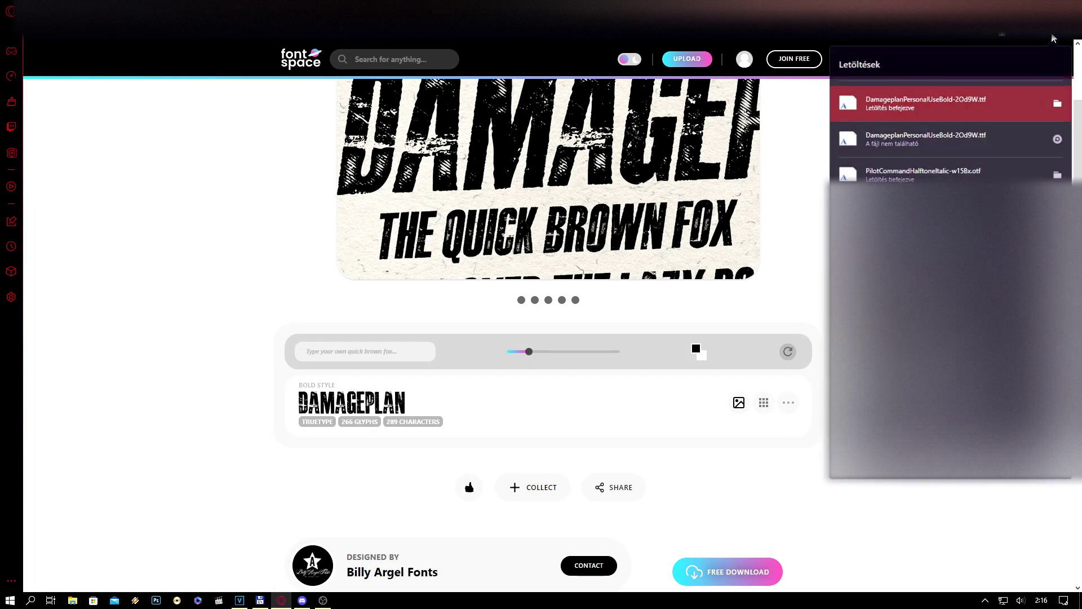
Step: Switch back to VEGAS Pro and try to change the Sample Text title's font to DAMAGEPLAN PERSONAL USE
{"action": "left_click", "coordinate": [239, 600]}
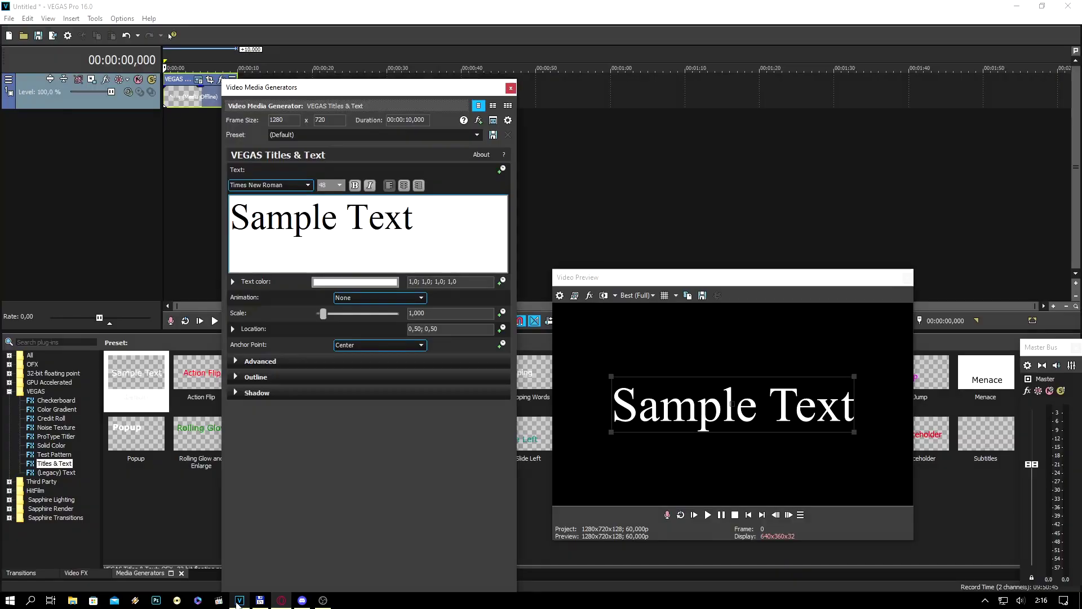
{"action": "left_click", "coordinate": [290, 182]}
{"action": "left_click", "coordinate": [292, 186]}
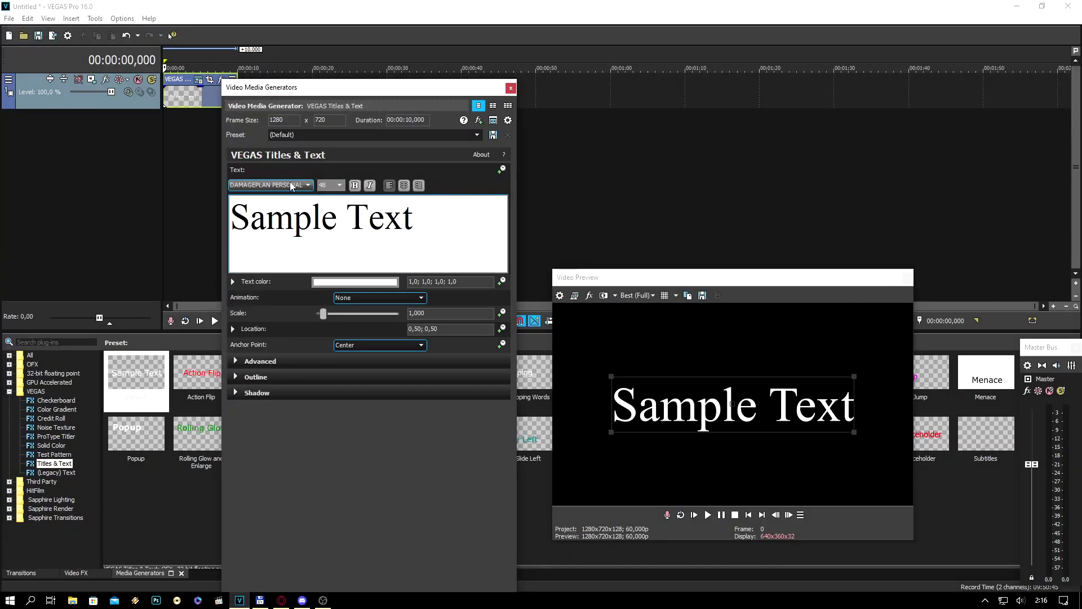
{"action": "left_click", "coordinate": [291, 186]}
{"action": "left_click", "coordinate": [286, 195]}
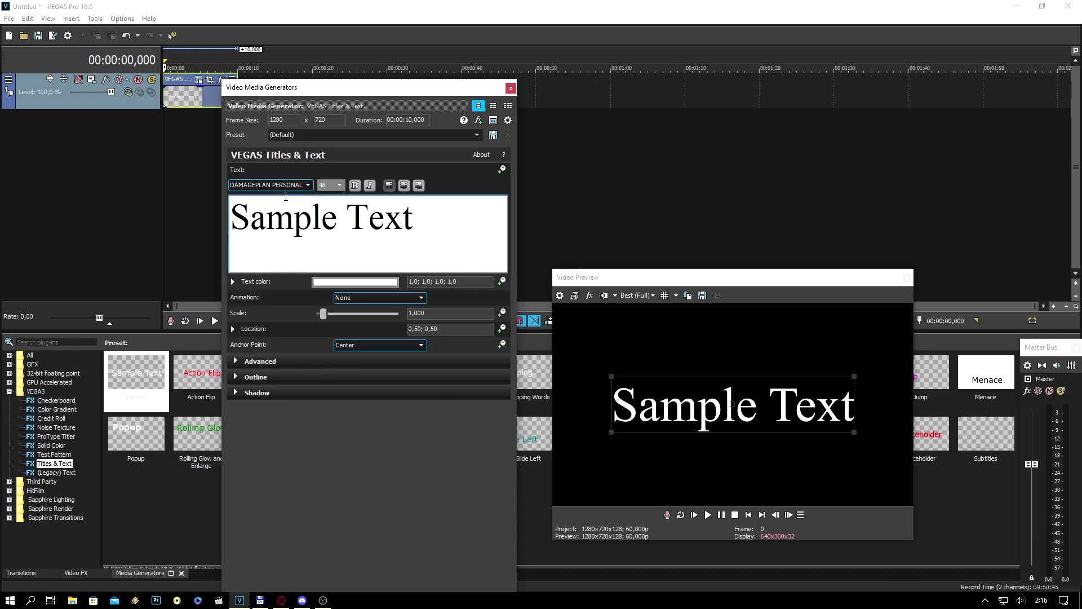
Step: Replace the sample text with accented test letters, ending with "déáöüőű", and try the DAMAGEPLAN PERSONAL USE font on them
{"action": "left_click_drag", "start_coordinate": [409, 220], "coordinate": [240, 228]}
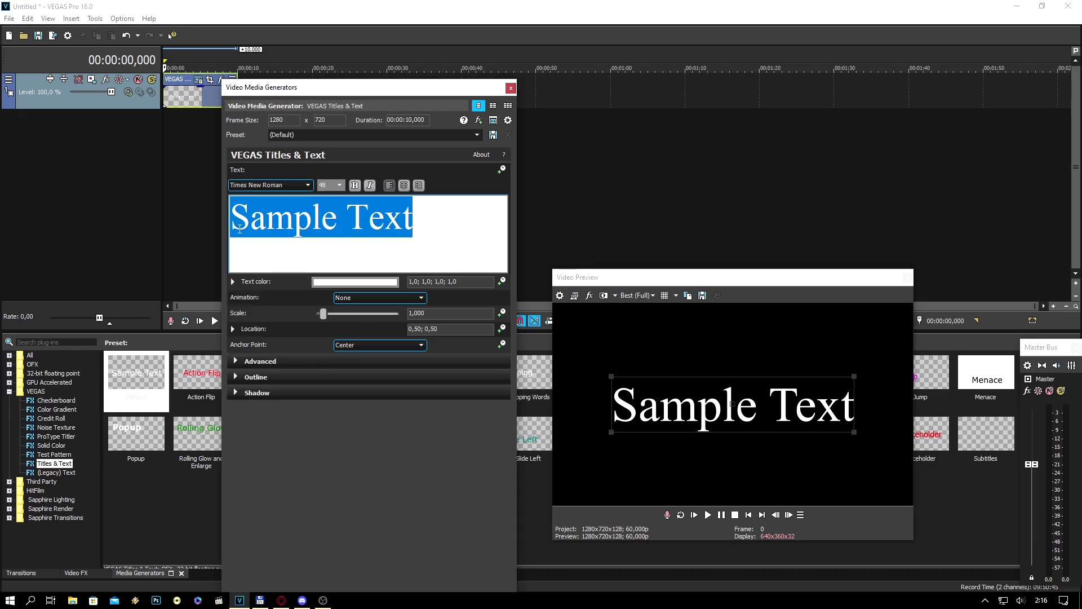
{"action": "type", "text": "üőöéoi"}
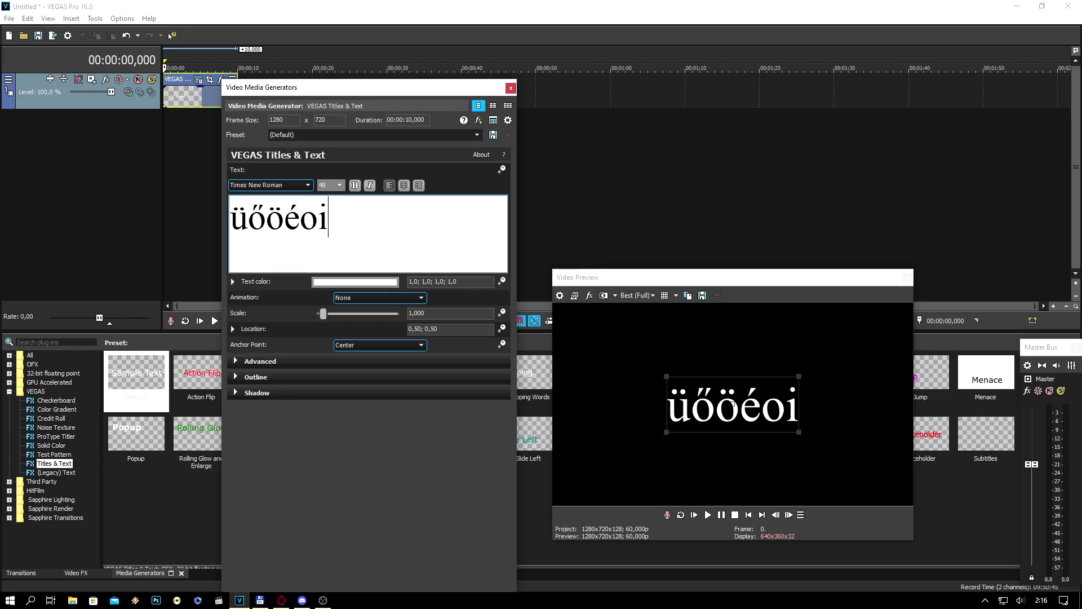
{"action": "left_click", "coordinate": [308, 185]}
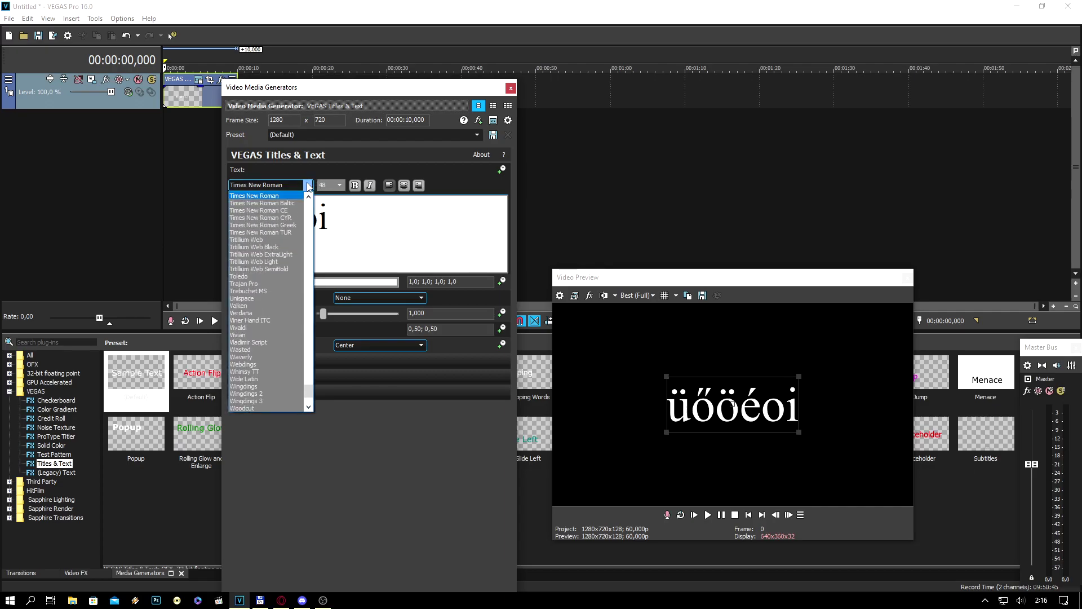
{"action": "scroll", "coordinate": [308, 230], "scroll_direction": "up", "scroll_amount": 10}
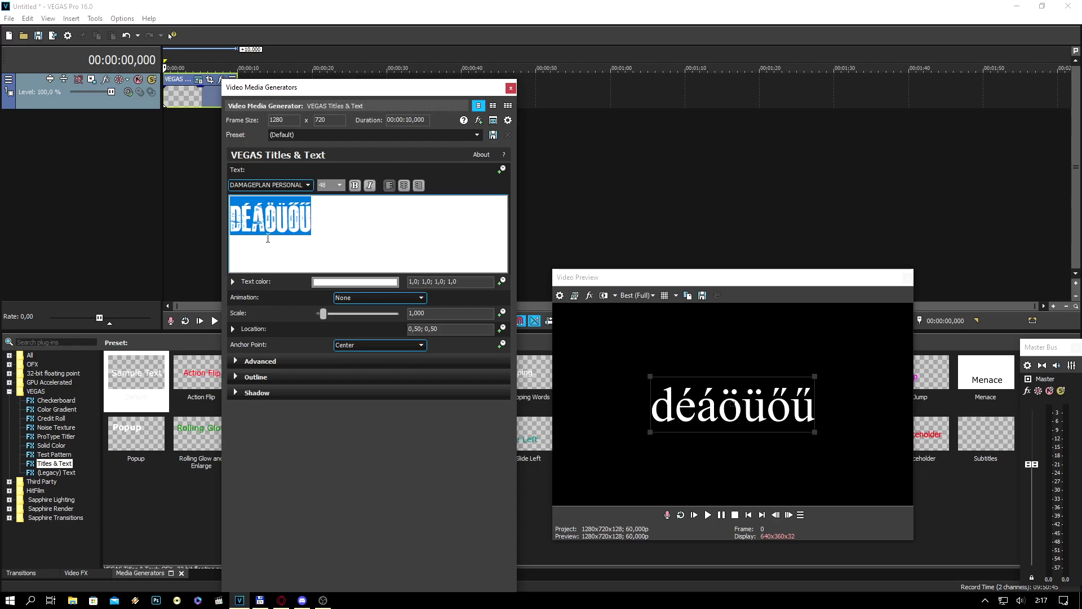
{"action": "left_click", "coordinate": [271, 249]}
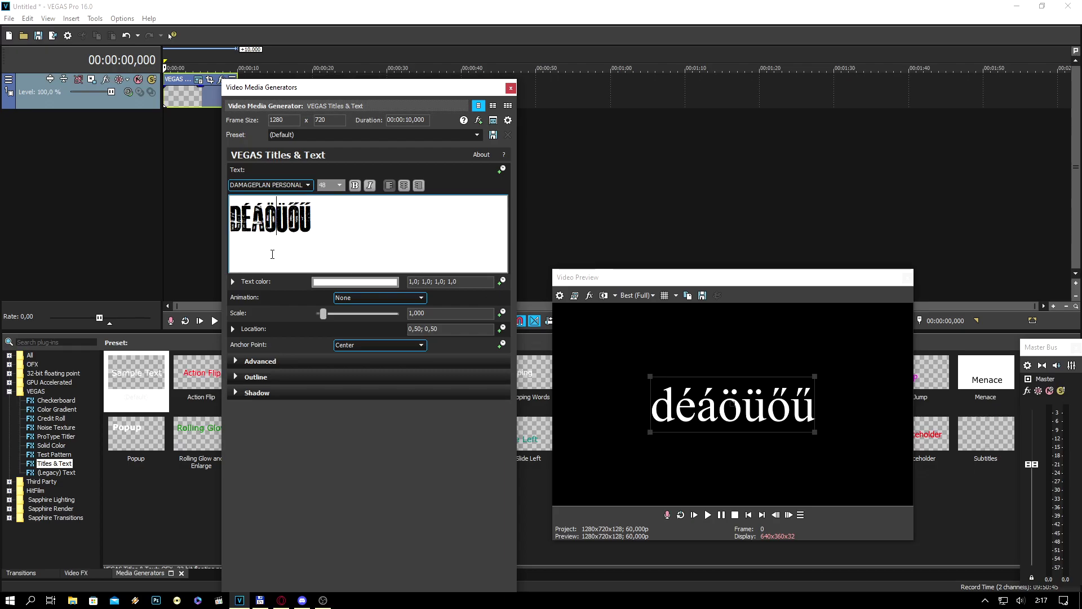
{"action": "left_click", "coordinate": [511, 88]}
Step: Reopen the title event's generator settings, compare its font with the video preview, and close the settings unchanged
{"action": "left_click", "coordinate": [196, 140]}
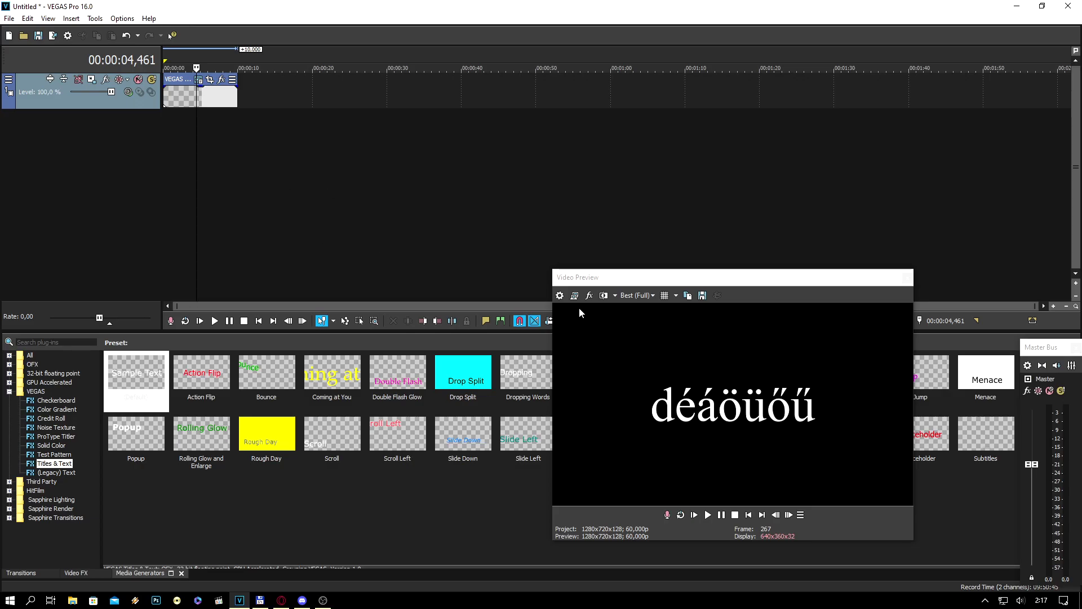
{"action": "left_click", "coordinate": [201, 84]}
{"action": "left_click", "coordinate": [200, 82]}
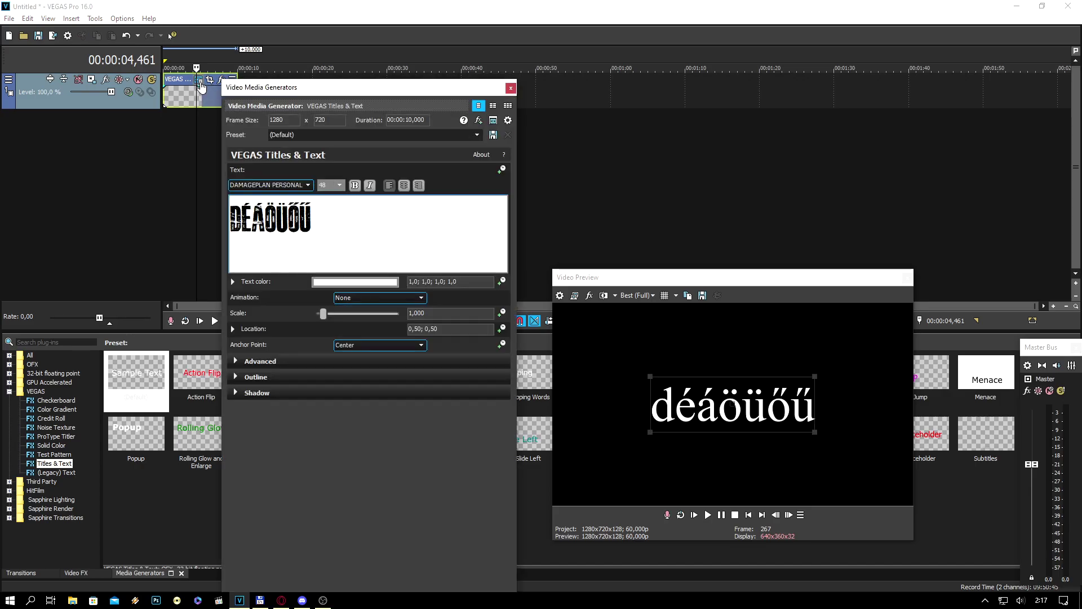
{"action": "left_click", "coordinate": [269, 185]}
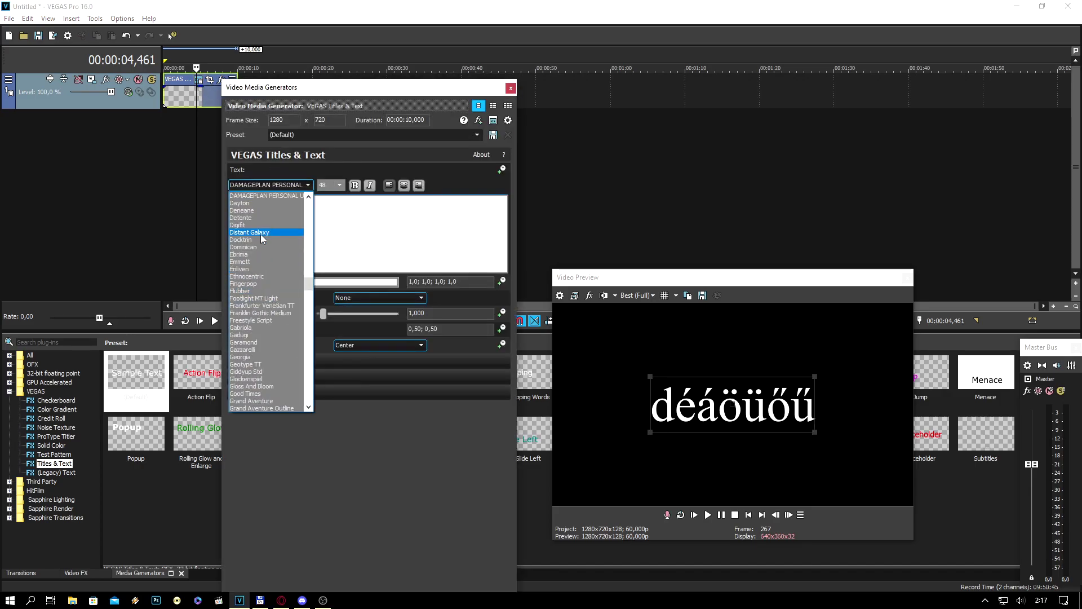
{"action": "left_click", "coordinate": [418, 237]}
{"action": "left_click", "coordinate": [510, 89]}
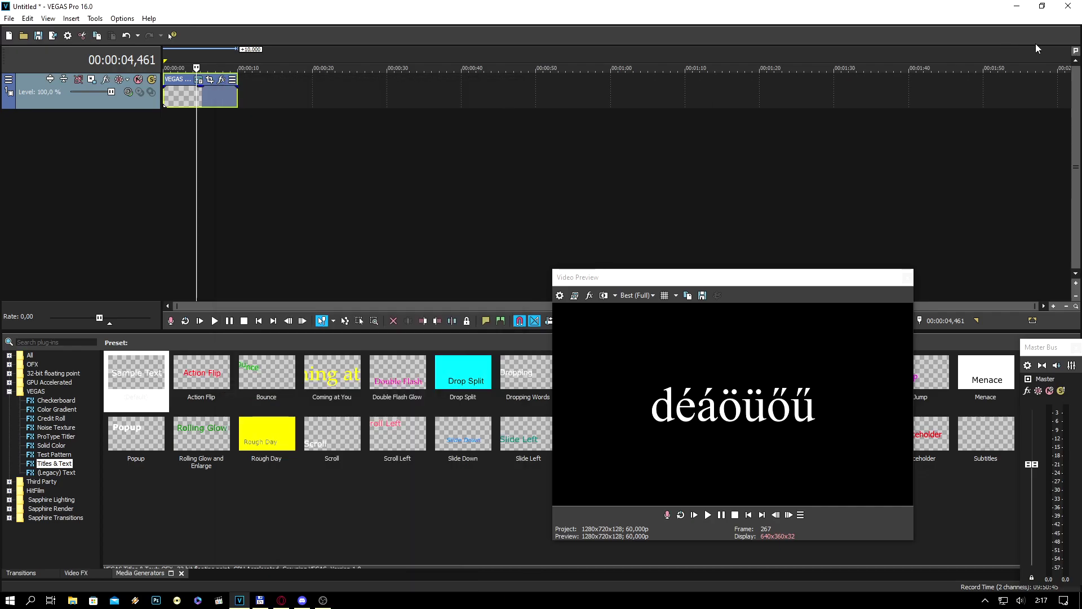
Step: Close VEGAS Pro without saving the Untitled project and restart the program
{"action": "left_click", "coordinate": [1068, 6]}
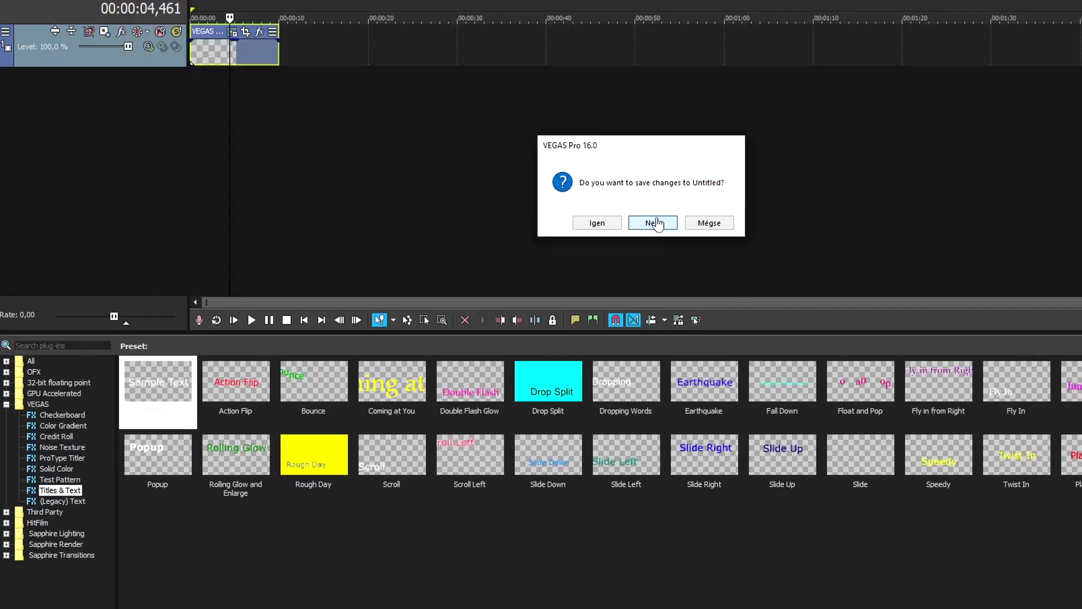
{"action": "left_click", "coordinate": [654, 222]}
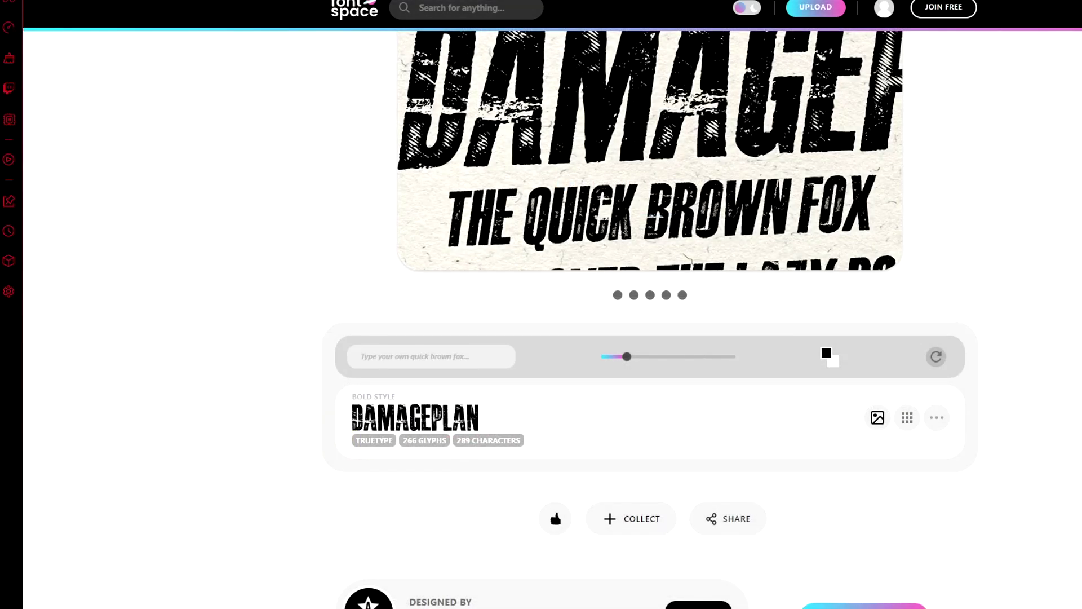
{"action": "left_click", "coordinate": [254, 517]}
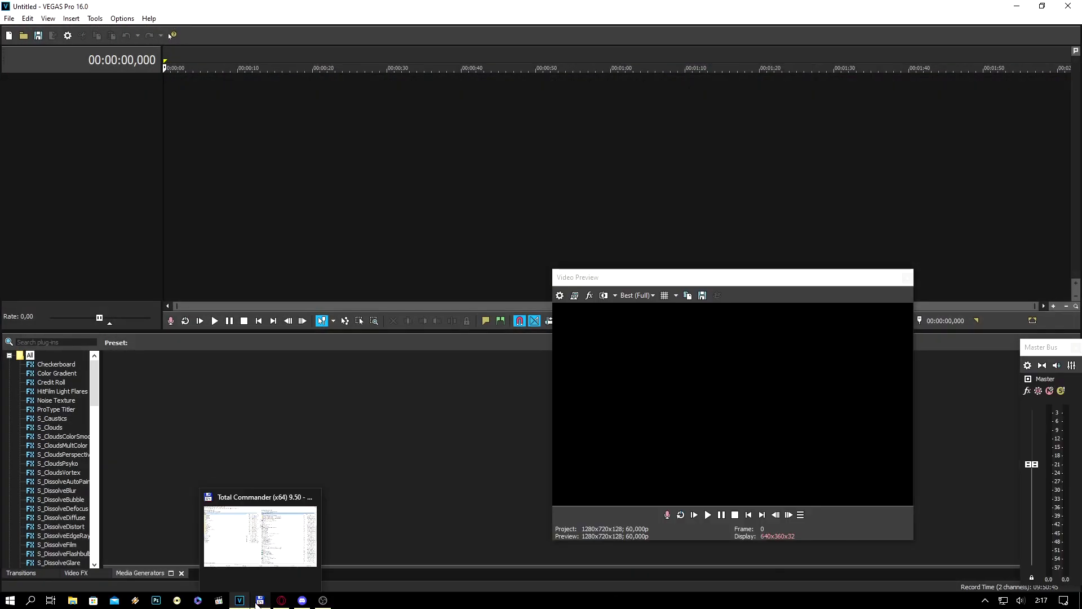
Step: Add the default VEGAS Titles & Text preset to a new video track and replace its text with "üöáéűő"
{"action": "left_click", "coordinate": [7, 356]}
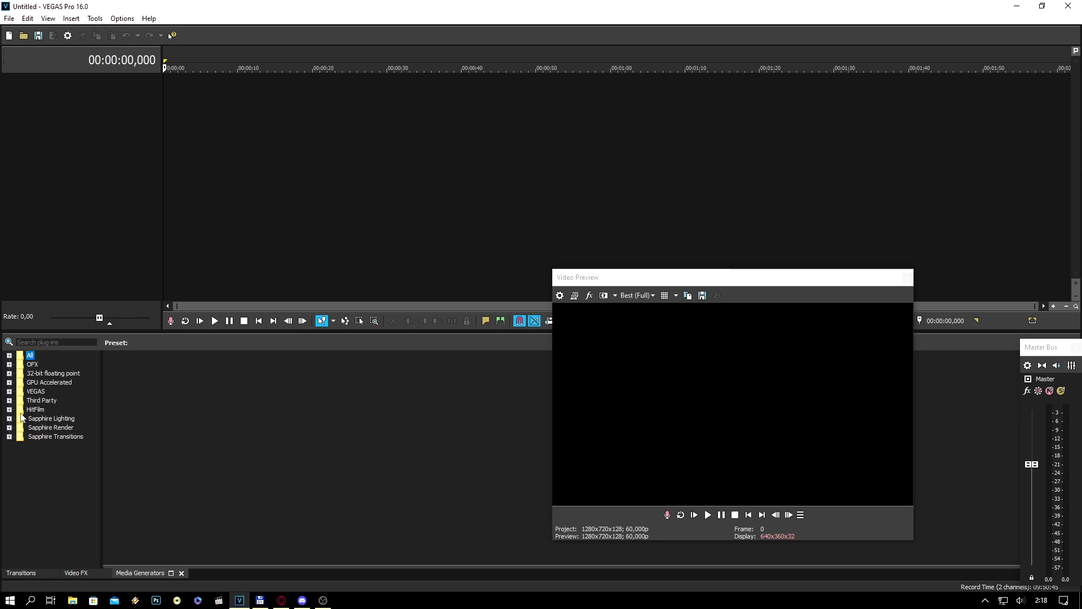
{"action": "left_click", "coordinate": [9, 391]}
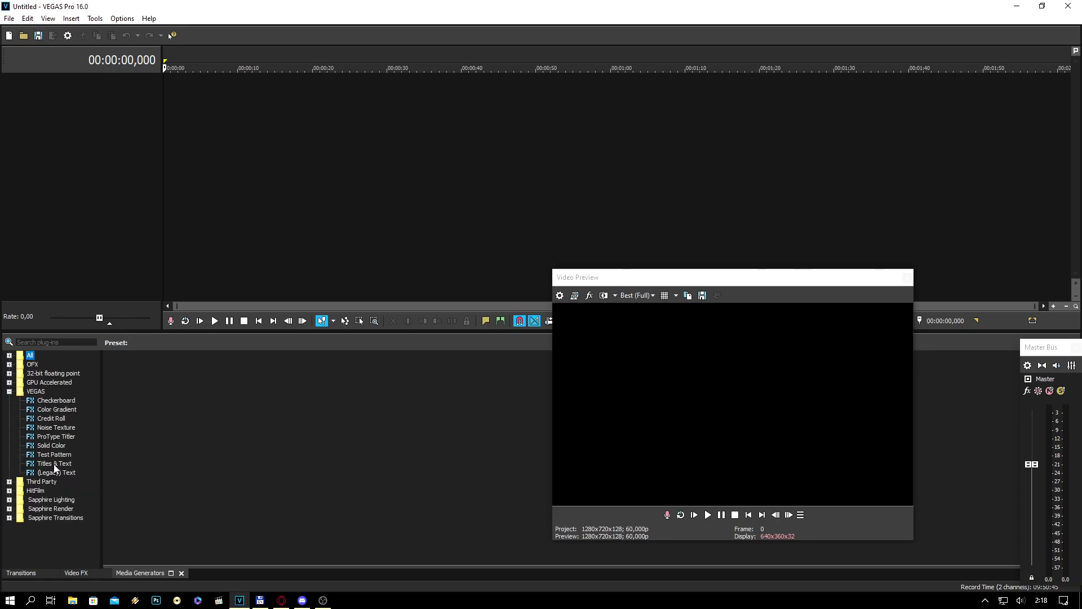
{"action": "left_click", "coordinate": [55, 467]}
{"action": "left_click_drag", "start_coordinate": [145, 411], "coordinate": [140, 136]}
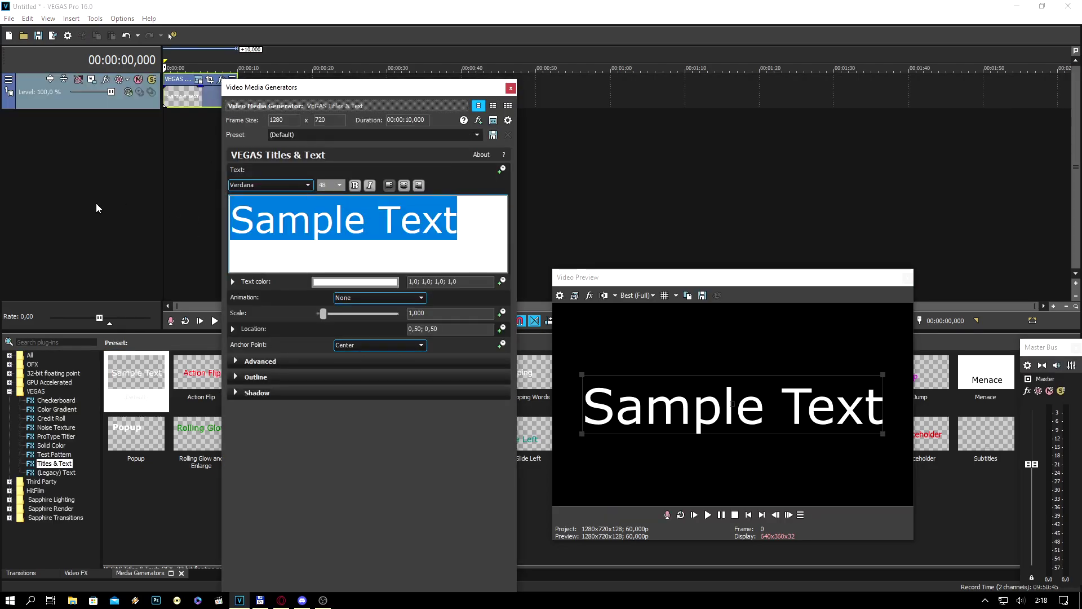
{"action": "type", "text": "üöáé"}
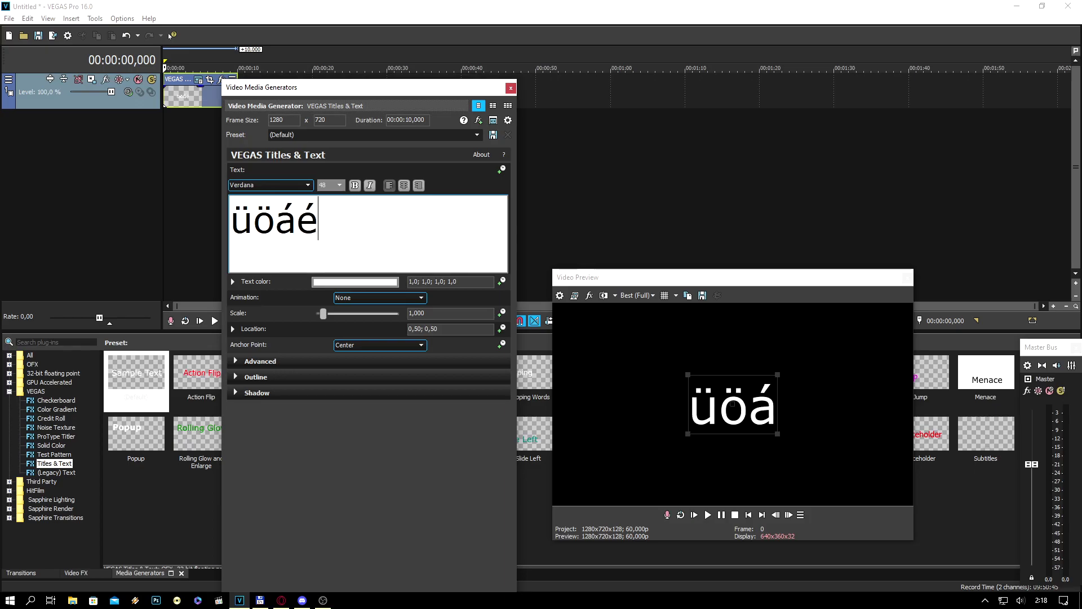
{"action": "type", "text": "űő"}
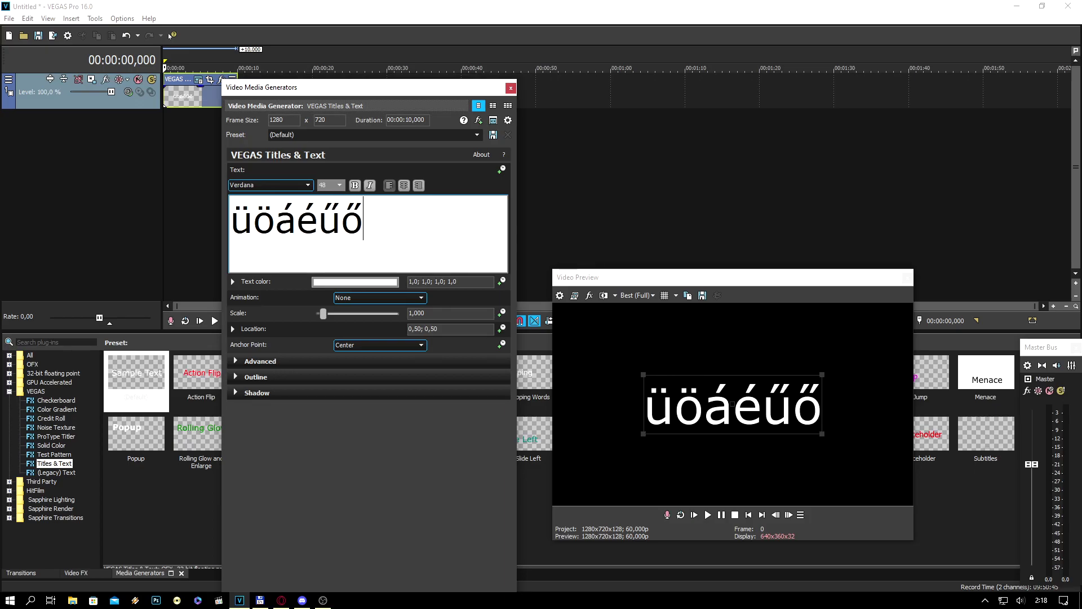
Step: Set the whole title text to the DAMAGEPLAN PERSONAL USE font and enlarge it in the preview to a scale of about 3
{"action": "left_click_drag", "start_coordinate": [369, 232], "coordinate": [321, 195]}
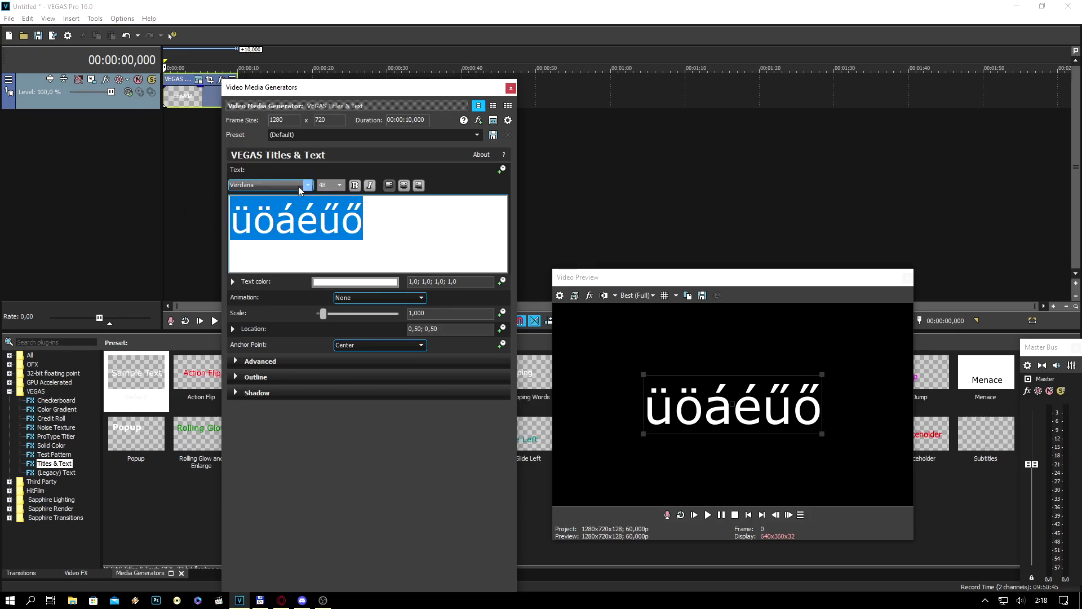
{"action": "left_click", "coordinate": [292, 186]}
{"action": "key", "text": "d"}
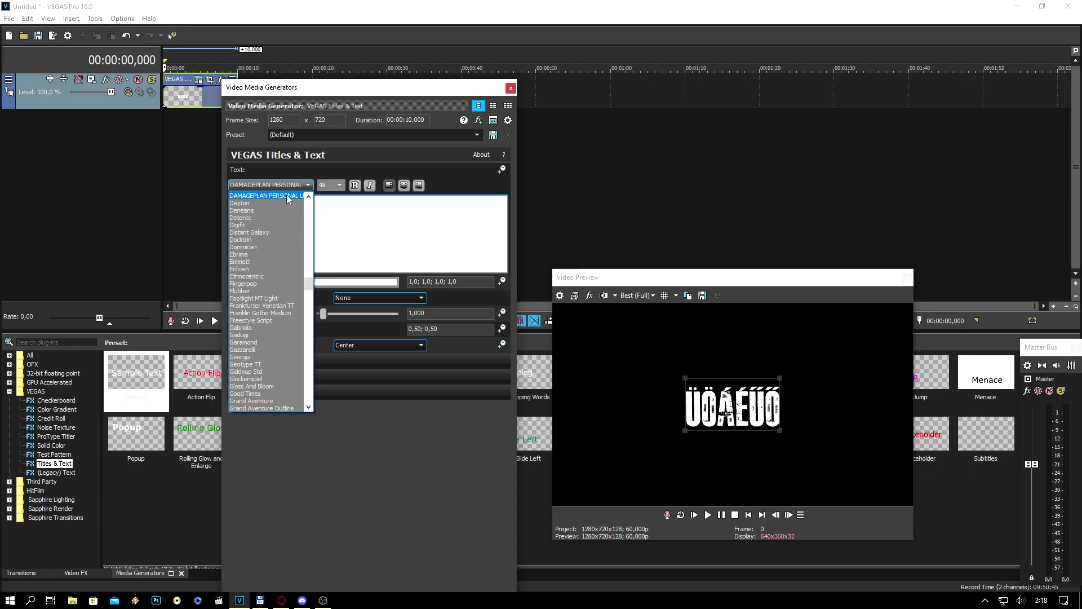
{"action": "left_click", "coordinate": [280, 197]}
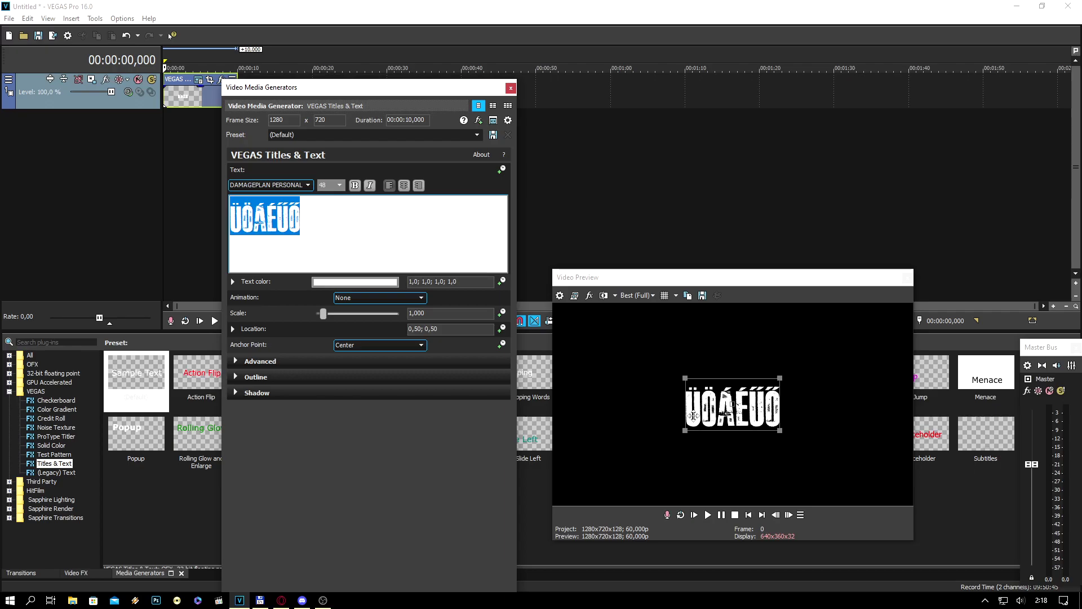
{"action": "left_click_drag", "start_coordinate": [685, 431], "coordinate": [583, 485]}
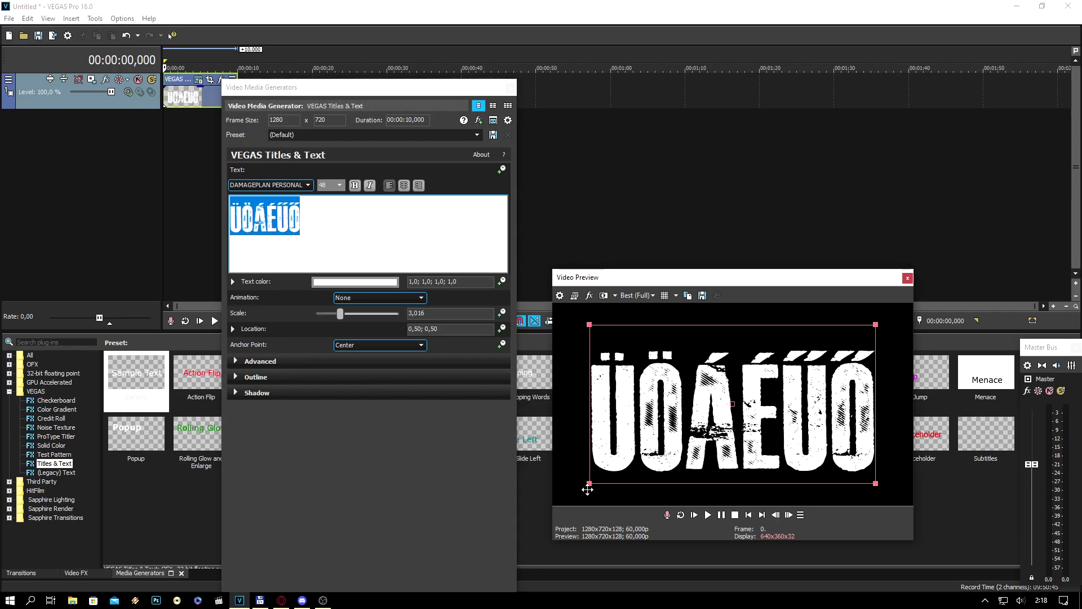
Step: Set the title's text color to orange (1,0; 0,63; 0,15; 1,0)
{"action": "left_click", "coordinate": [319, 283]}
{"action": "left_click", "coordinate": [313, 365]}
{"action": "left_click", "coordinate": [319, 386]}
{"action": "left_click", "coordinate": [370, 413]}
{"action": "left_click", "coordinate": [305, 399]}
{"action": "left_click", "coordinate": [356, 394]}
{"action": "left_click", "coordinate": [363, 390]}
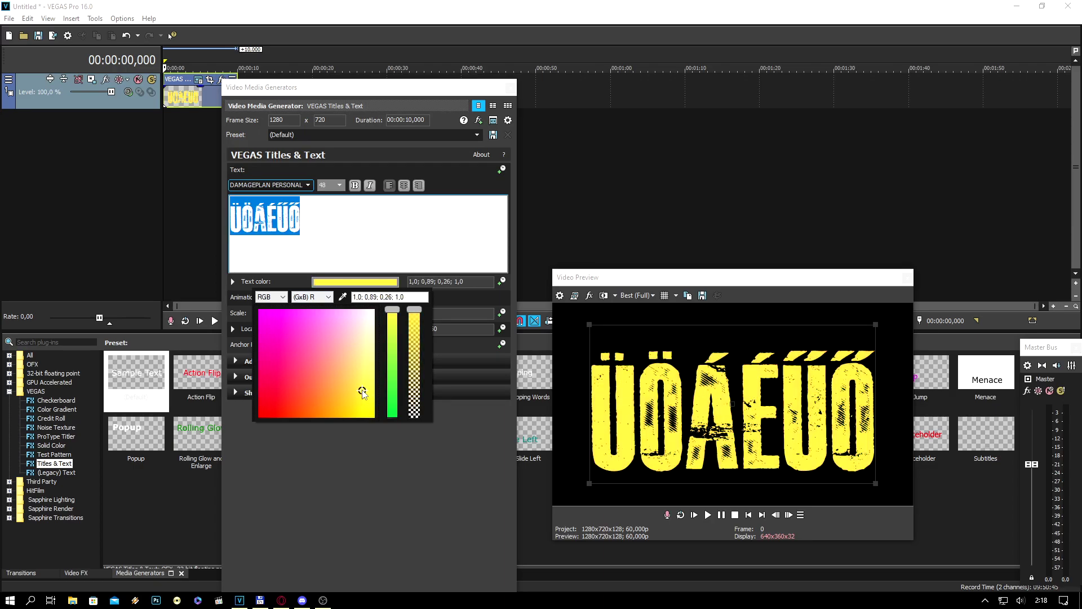
{"action": "left_click", "coordinate": [332, 401]}
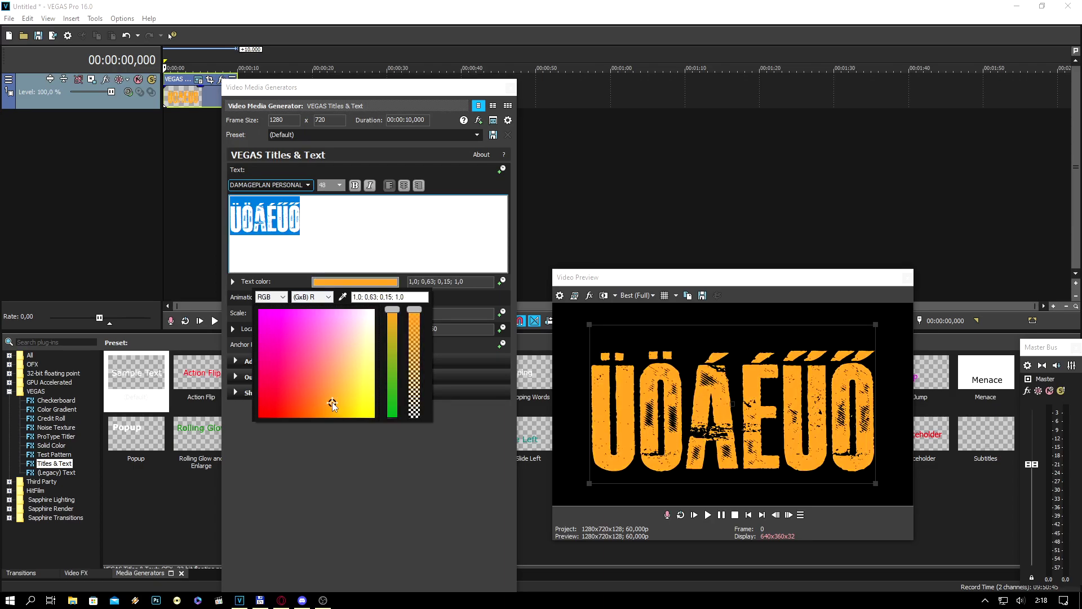
{"action": "left_click", "coordinate": [372, 489]}
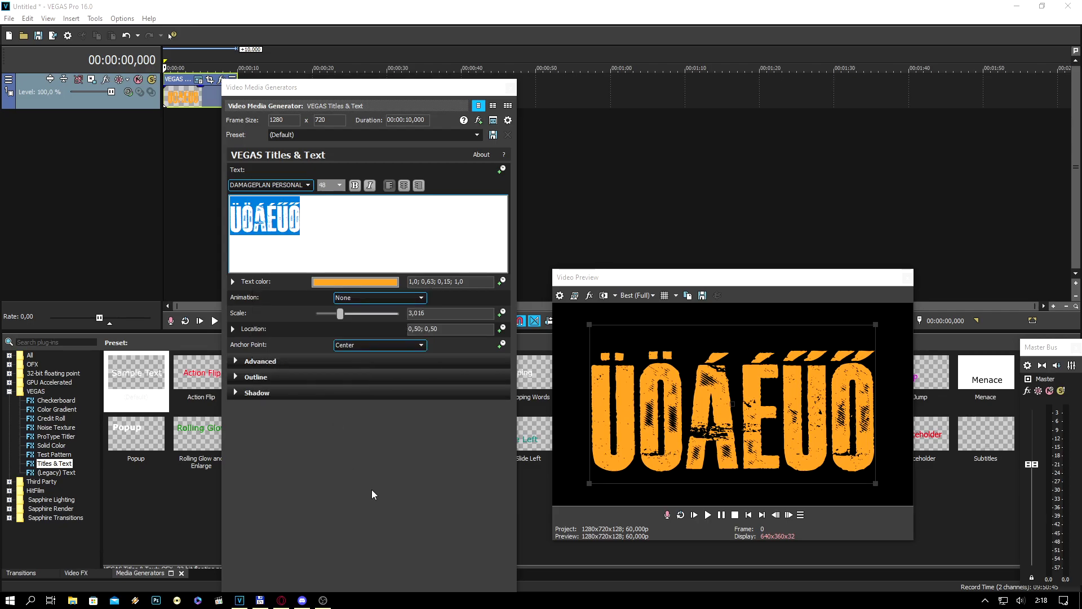
Step: Try to change the selected "üöáéűő" title text to the Cyberdyne Gradient Italic font
{"action": "left_click", "coordinate": [308, 185]}
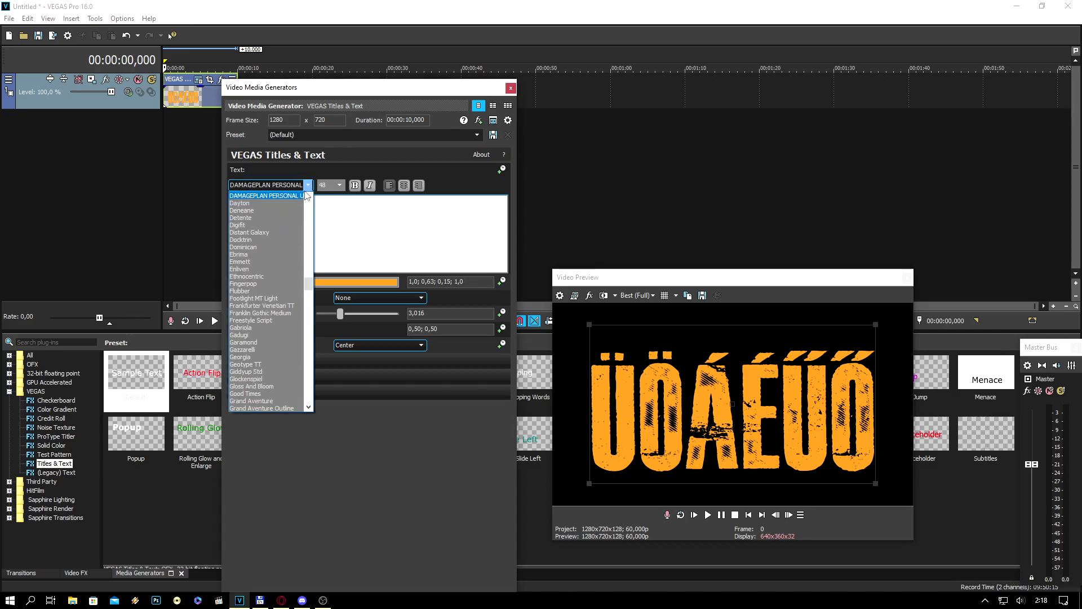
{"action": "key", "text": "c"}
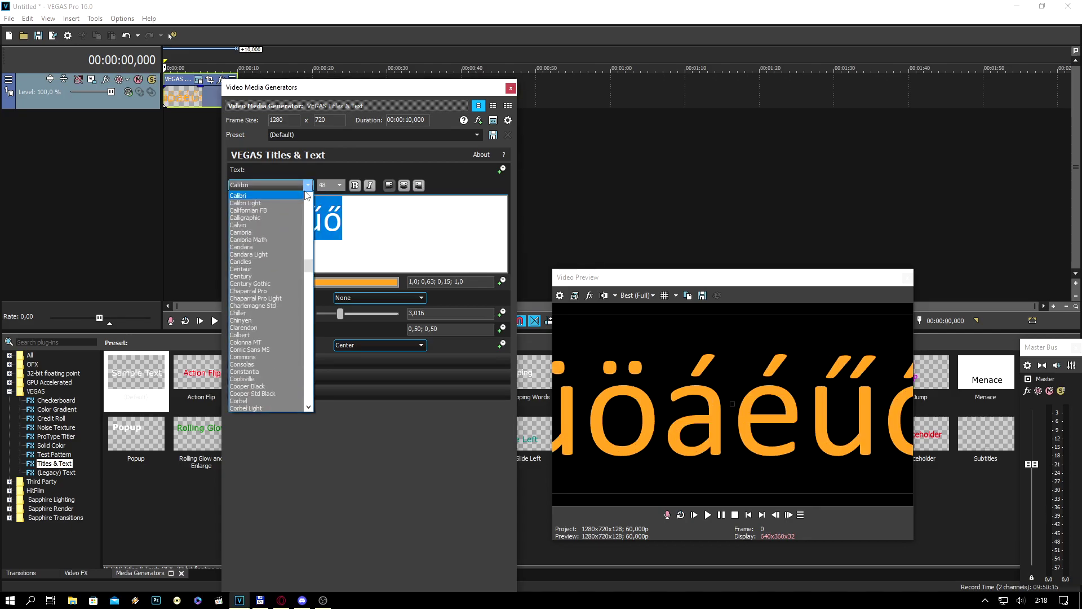
{"action": "scroll", "coordinate": [259, 311], "scroll_direction": "down", "scroll_amount": 6}
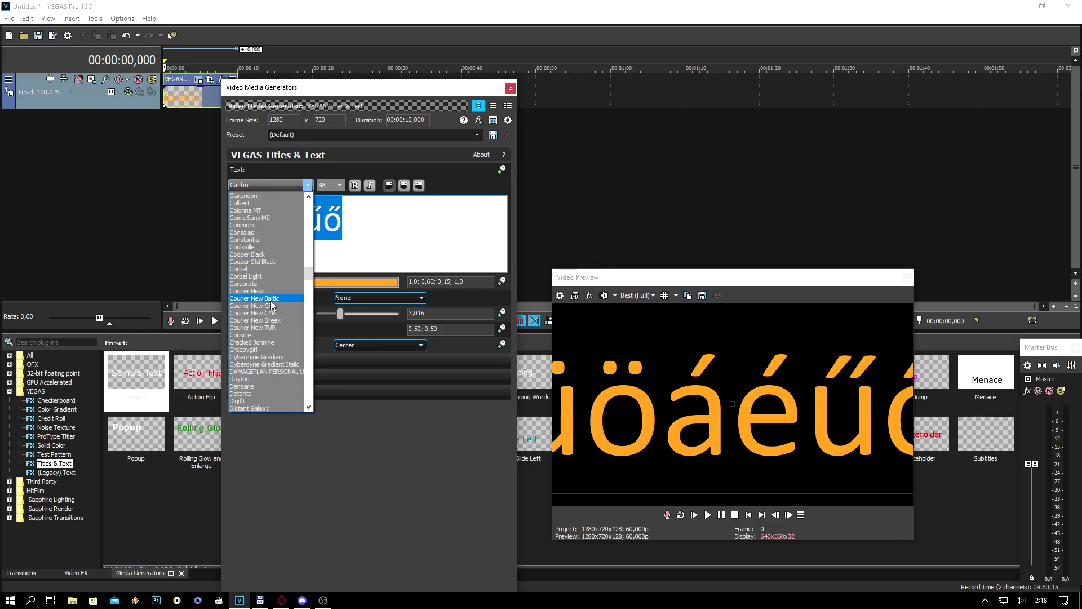
{"action": "left_click", "coordinate": [272, 364]}
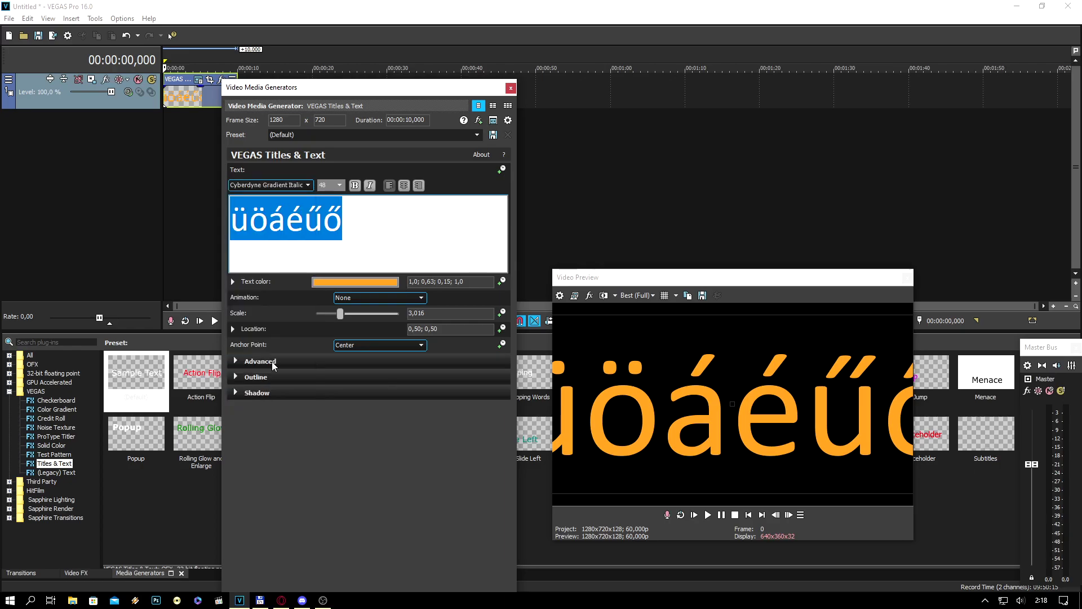
{"action": "left_click", "coordinate": [308, 185]}
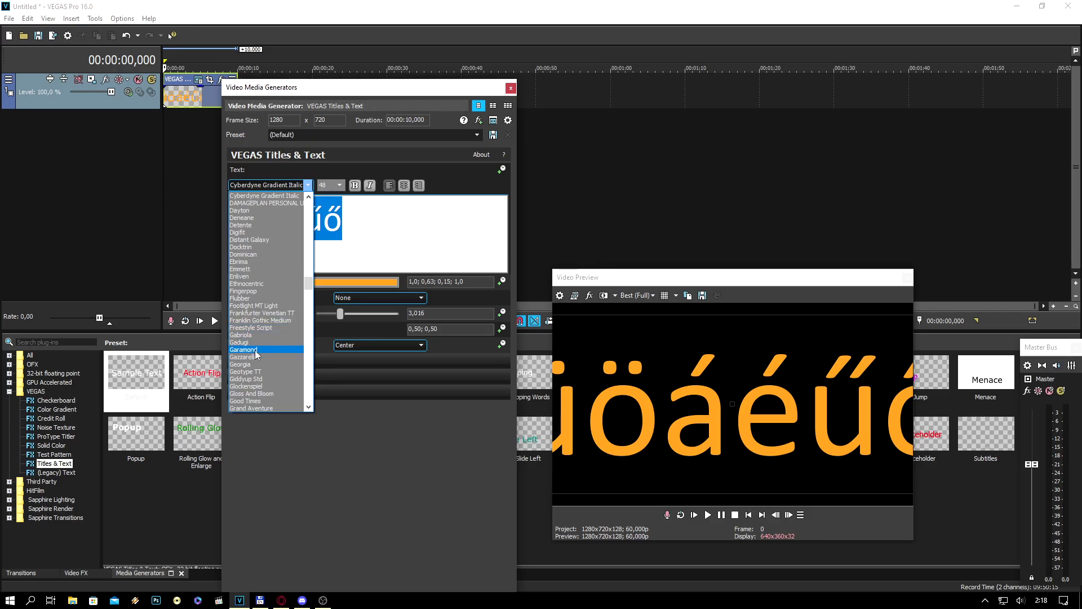
{"action": "scroll", "coordinate": [267, 204], "scroll_direction": "up", "scroll_amount": 2}
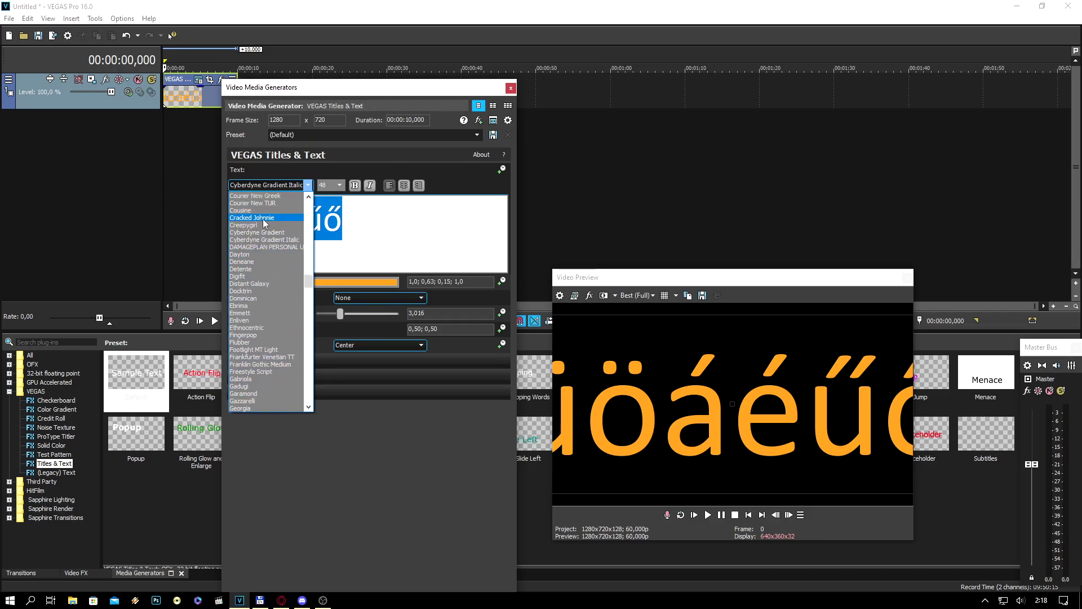
{"action": "left_click", "coordinate": [172, 228]}
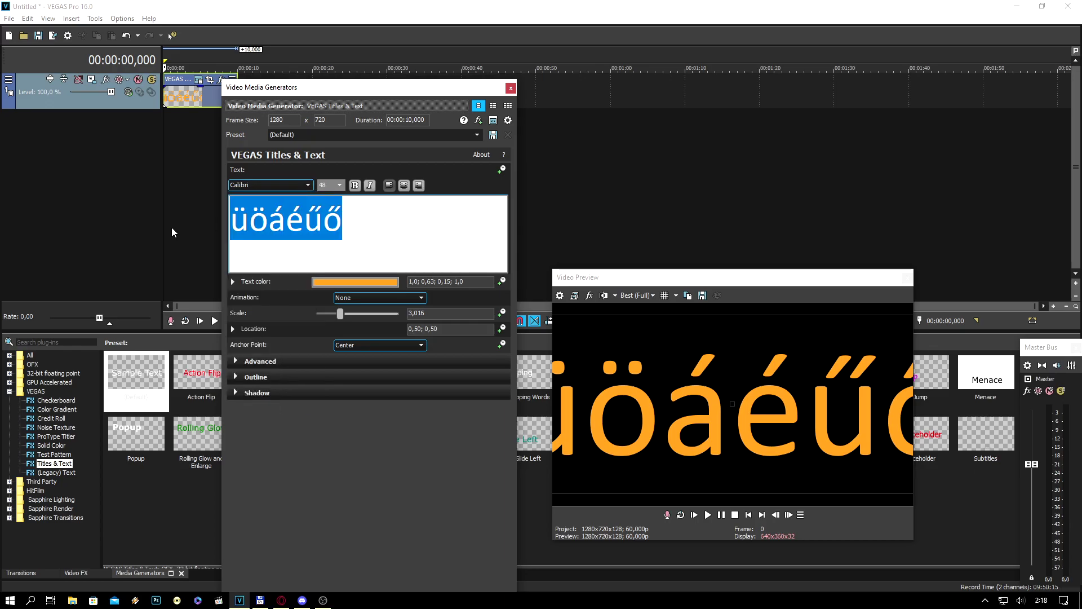
Step: Try the Cyberdyne Gradient font on the replacement title text "asda", and clear the text
{"action": "type", "text": "asda"}
{"action": "left_click", "coordinate": [277, 185]}
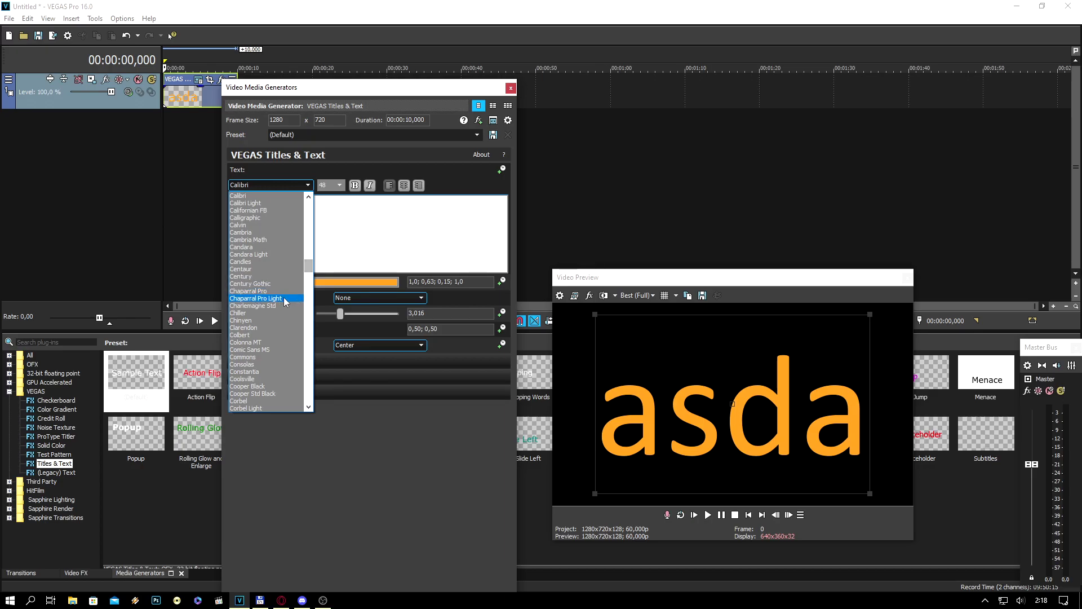
{"action": "scroll", "coordinate": [268, 336], "scroll_direction": "down", "scroll_amount": 4}
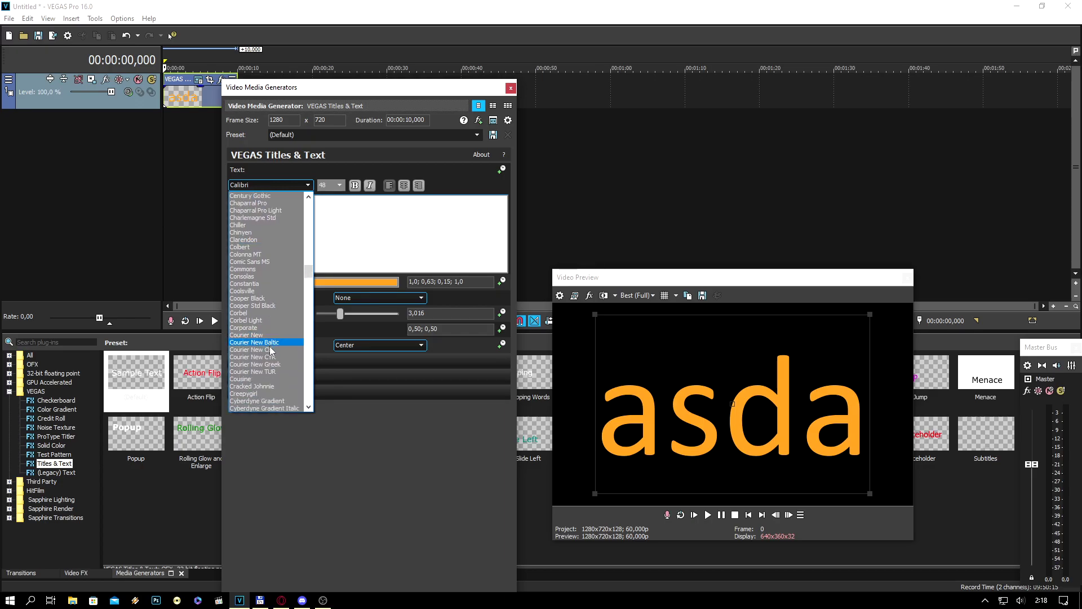
{"action": "left_click", "coordinate": [276, 401]}
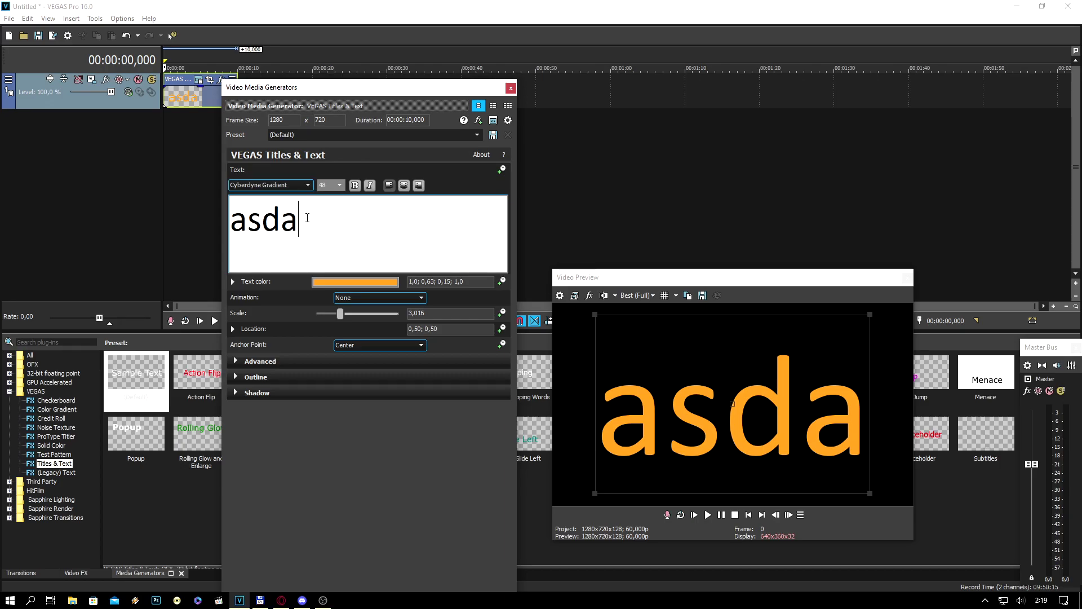
{"action": "key", "text": "ctrl+a"}
{"action": "left_click", "coordinate": [308, 186]}
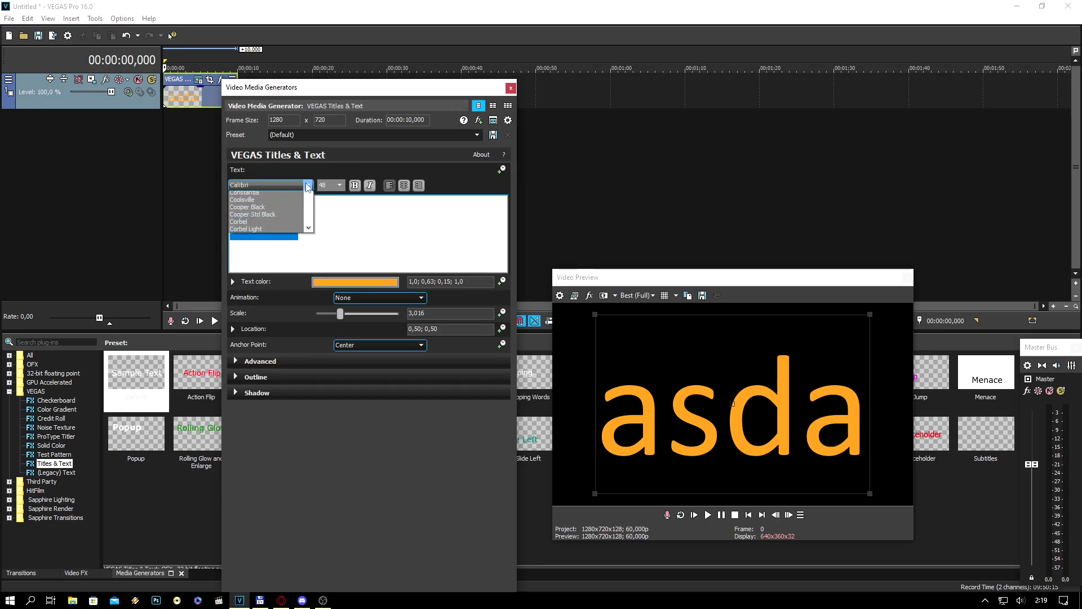
{"action": "key", "text": "Return"}
{"action": "key", "text": "Delete"}
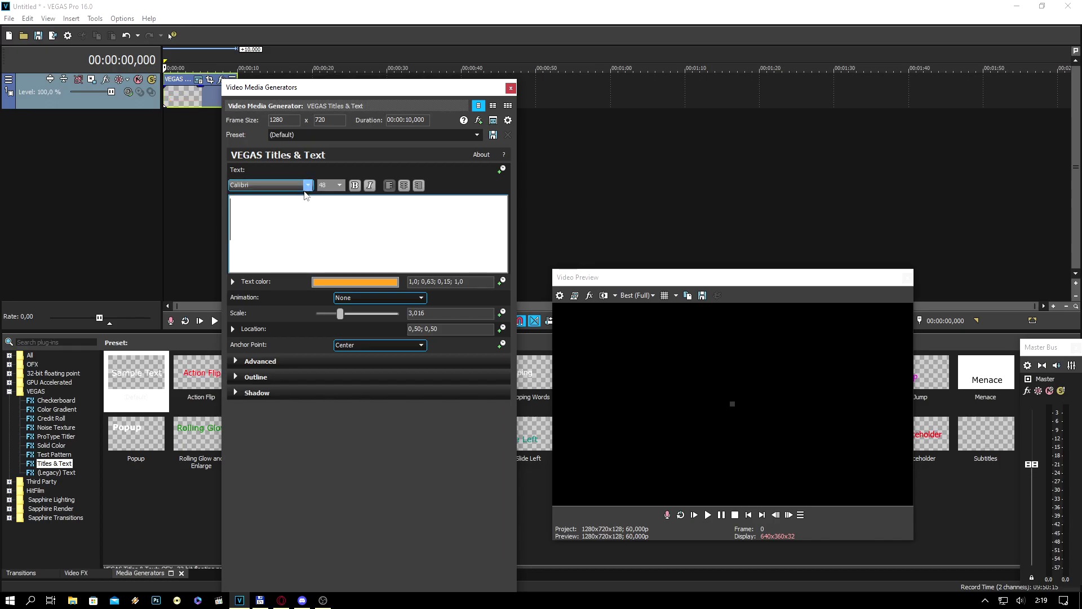
Step: Try choosing another font for the empty title before entering "bgbfgfbgfbfg" as its text
{"action": "left_click", "coordinate": [308, 185]}
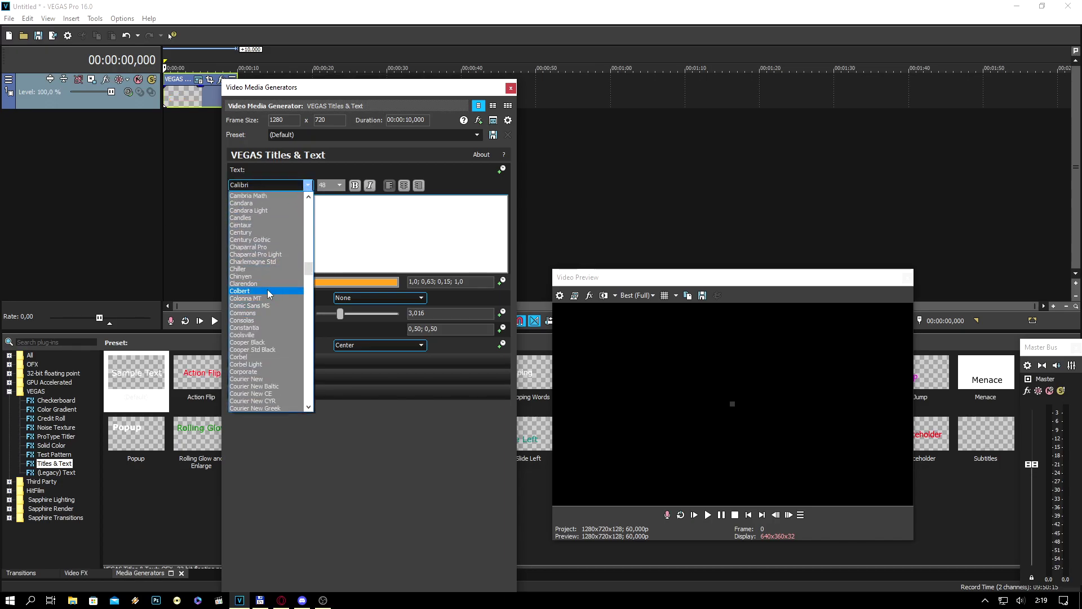
{"action": "scroll", "coordinate": [264, 344], "scroll_direction": "down", "scroll_amount": 4}
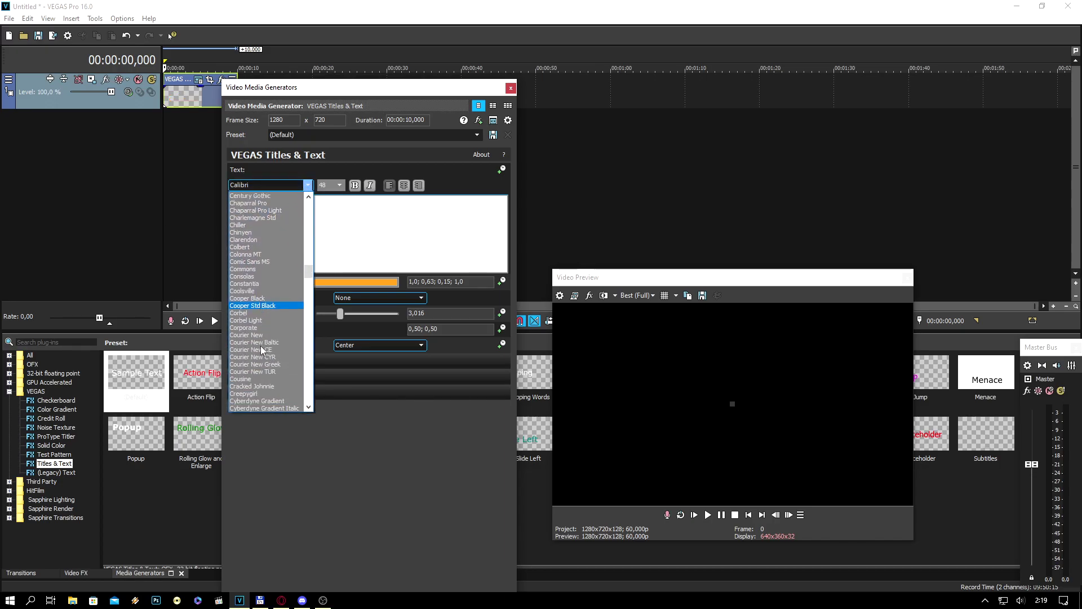
{"action": "left_click", "coordinate": [271, 364]}
{"action": "left_click", "coordinate": [290, 232]}
{"action": "type", "text": "b"}
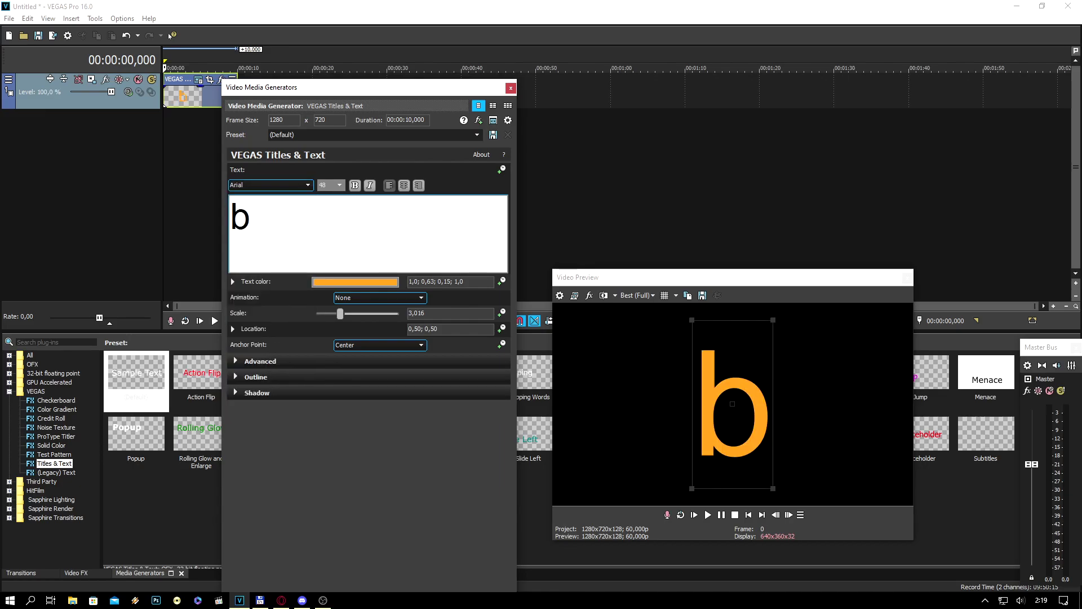
{"action": "type", "text": "gbfgfbgfbfg"}
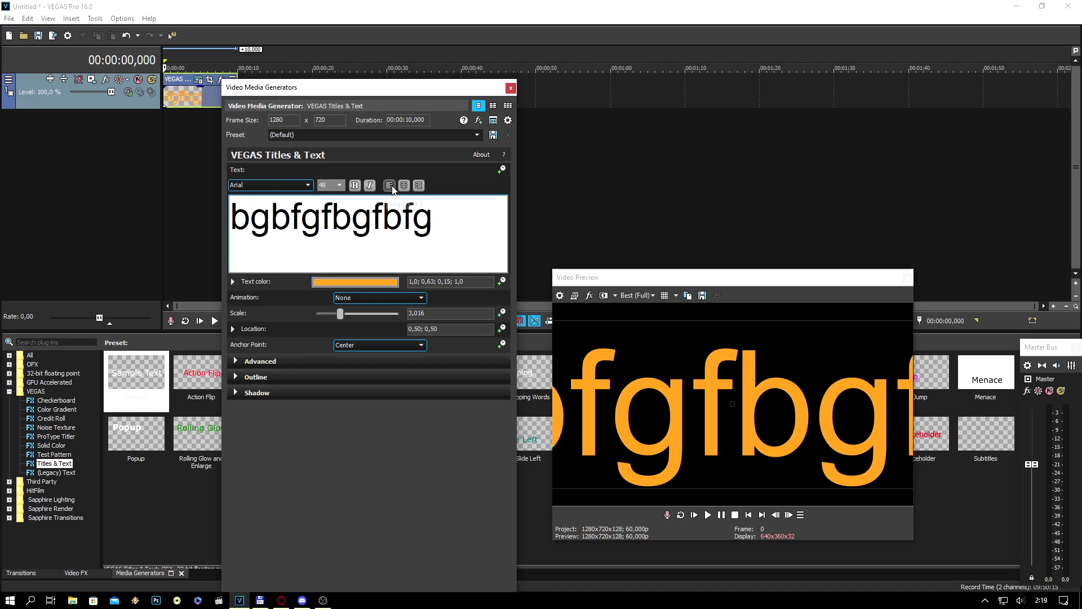
Step: Delete the title event and add a fresh default VEGAS Titles & Text preset at the start of the video track
{"action": "left_click", "coordinate": [511, 88]}
{"action": "left_click", "coordinate": [212, 99]}
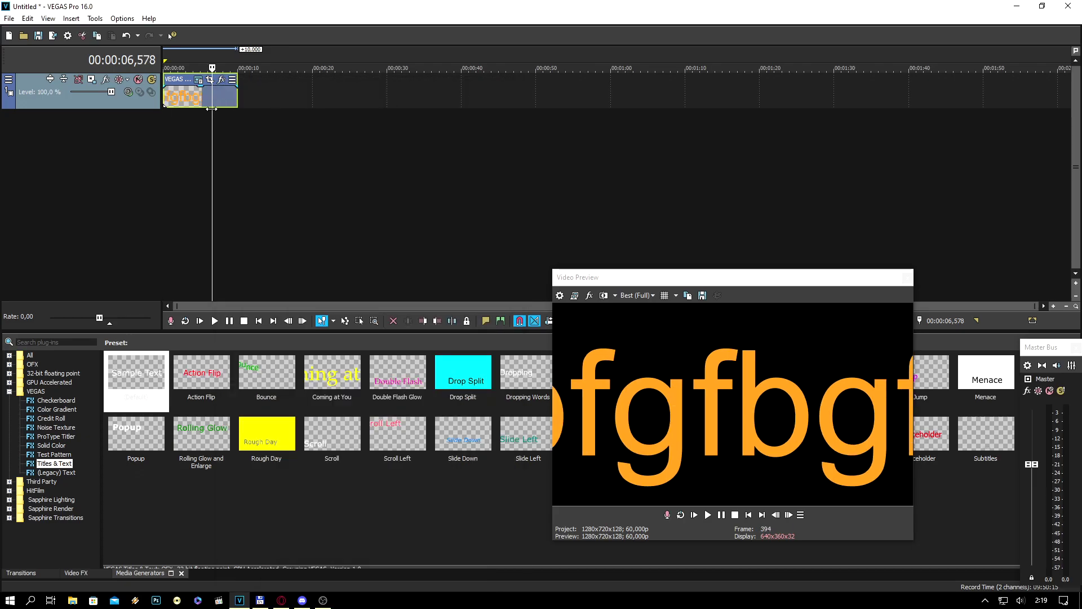
{"action": "key", "text": "Delete"}
{"action": "left_click_drag", "start_coordinate": [119, 373], "coordinate": [163, 99]}
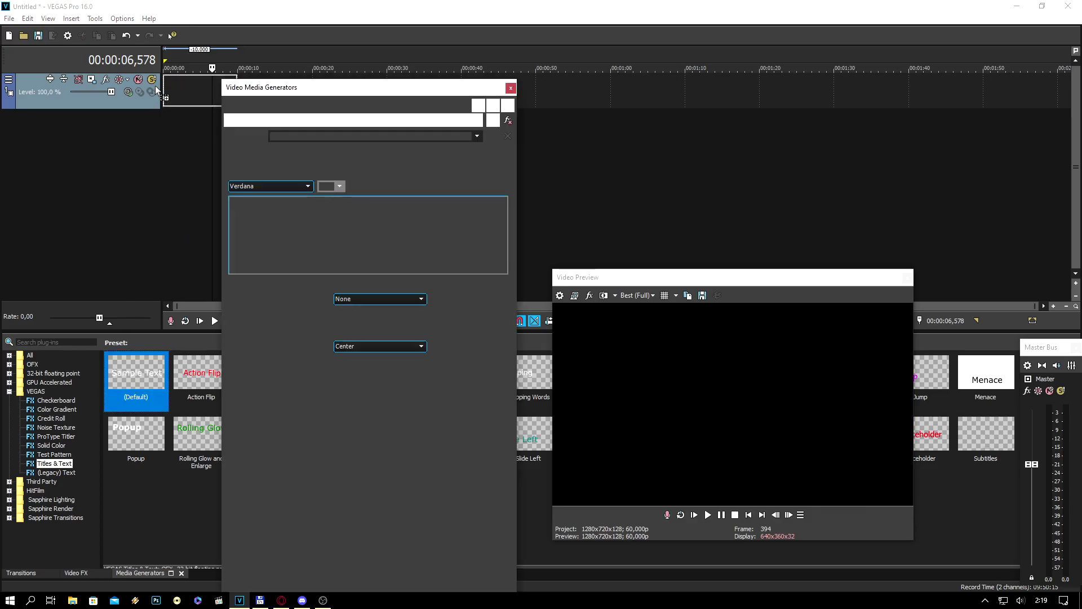
Step: Try to set the new title's font to Cyberdyne Gradient without selecting its text
{"action": "left_click", "coordinate": [307, 185]}
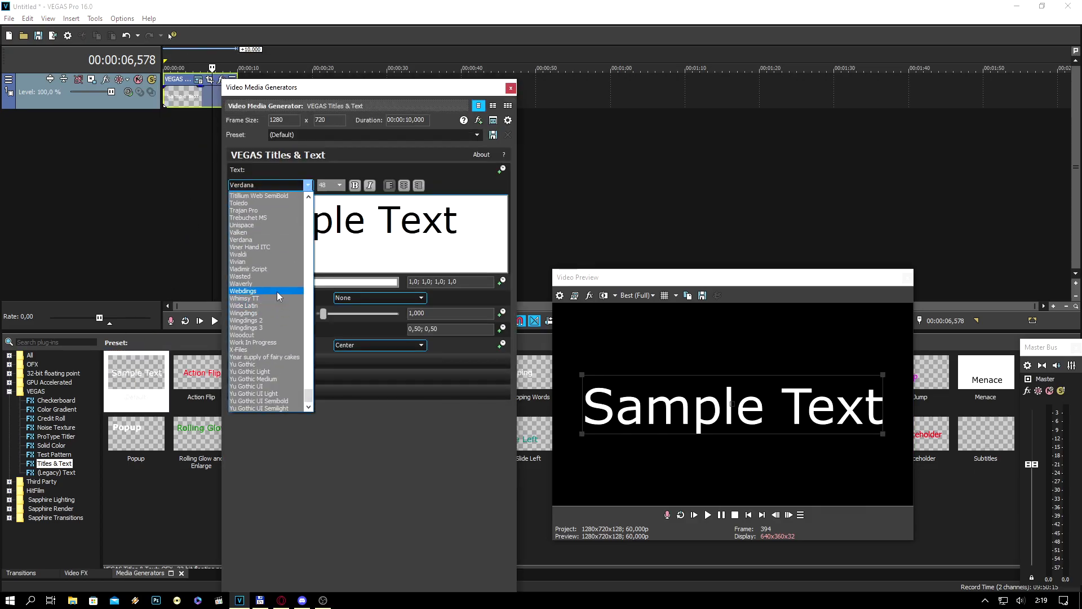
{"action": "key", "text": "c"}
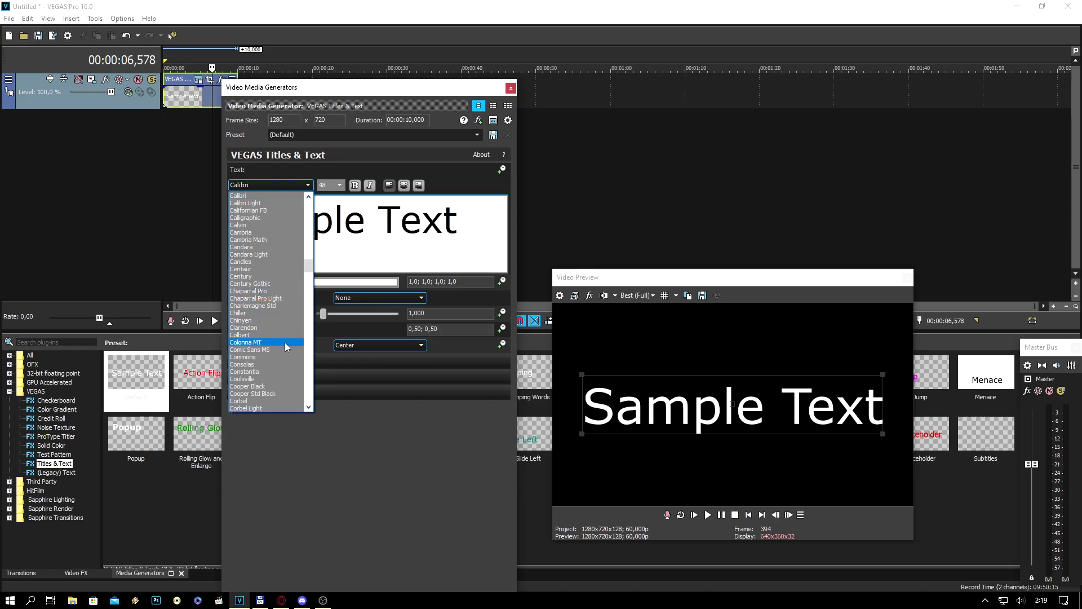
{"action": "scroll", "coordinate": [270, 319], "scroll_direction": "down", "scroll_amount": 2}
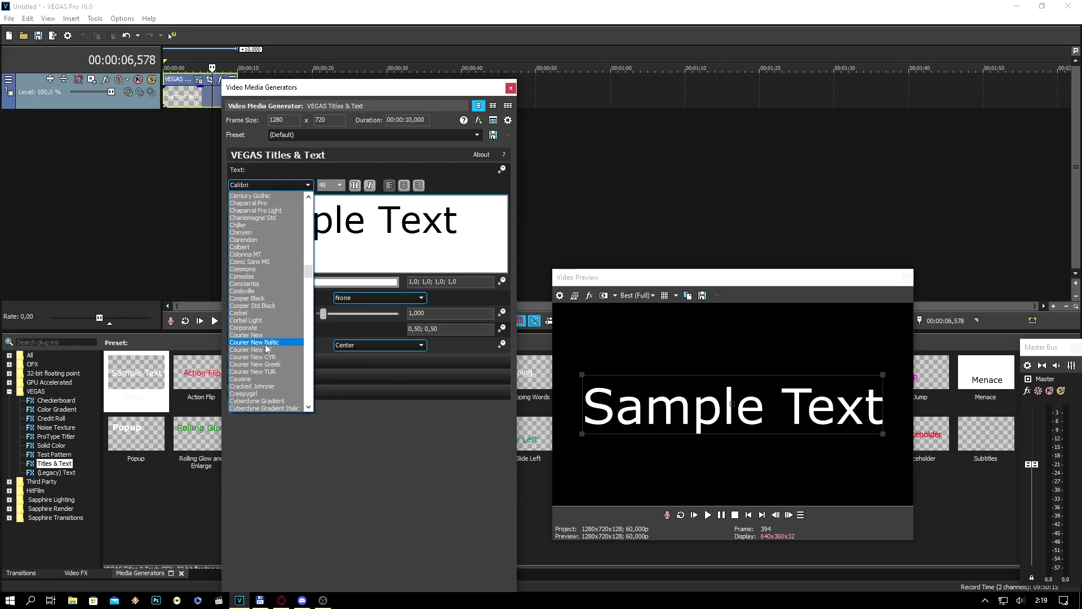
{"action": "scroll", "coordinate": [269, 353], "scroll_direction": "down", "scroll_amount": 4}
{"action": "key", "text": "Escape"}
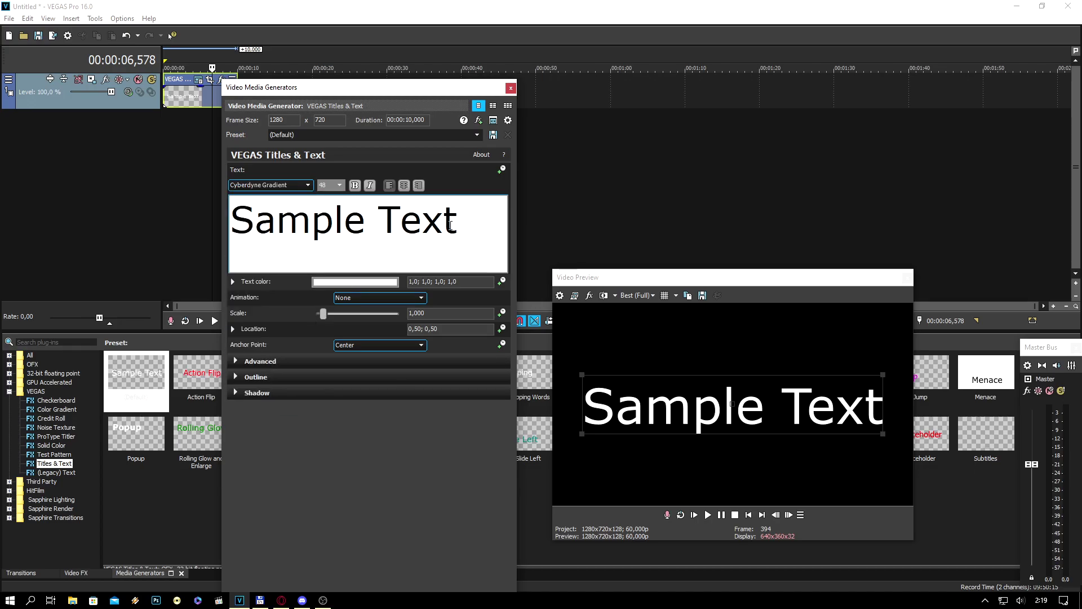
Step: Set the whole "Sample Text" title to the Cyberdyne Gradient Italic font
{"action": "triple_click", "coordinate": [299, 223]}
{"action": "left_click", "coordinate": [309, 186]}
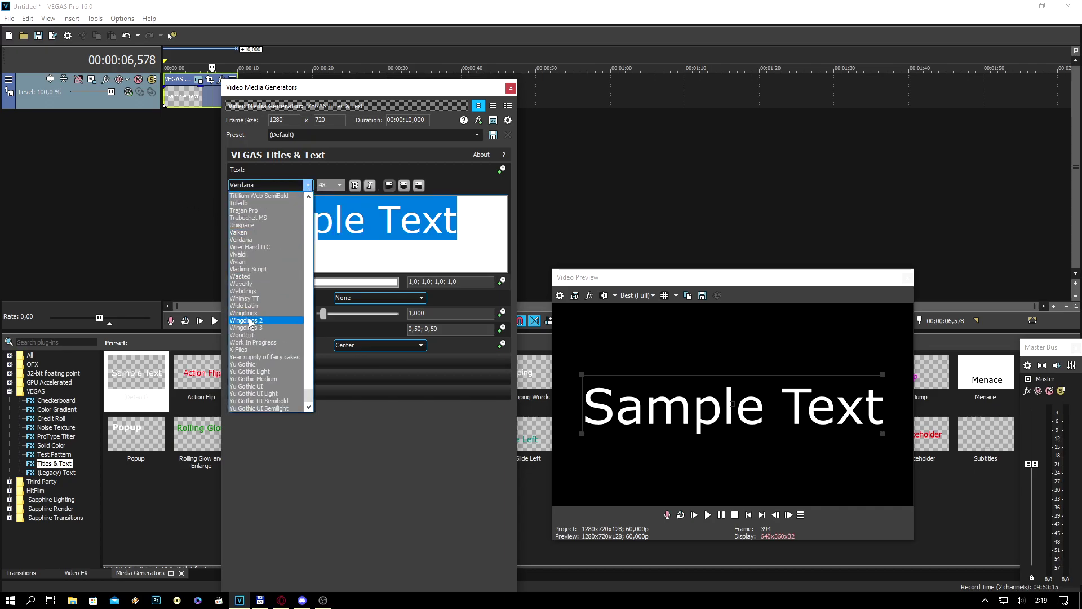
{"action": "key", "text": "c"}
{"action": "scroll", "coordinate": [258, 308], "scroll_direction": "down", "scroll_amount": 4}
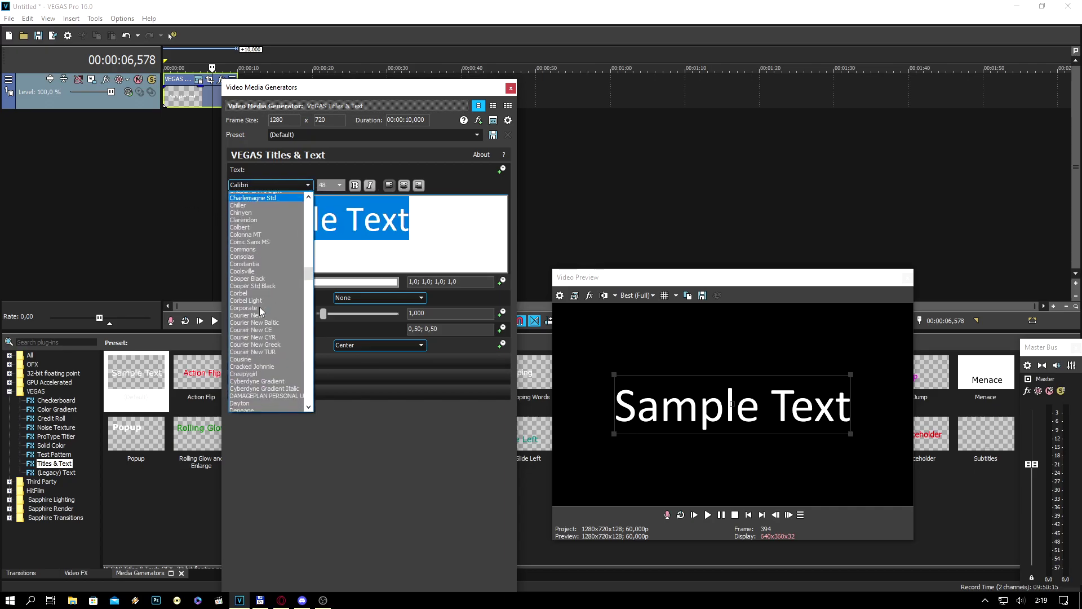
{"action": "left_click", "coordinate": [261, 364]}
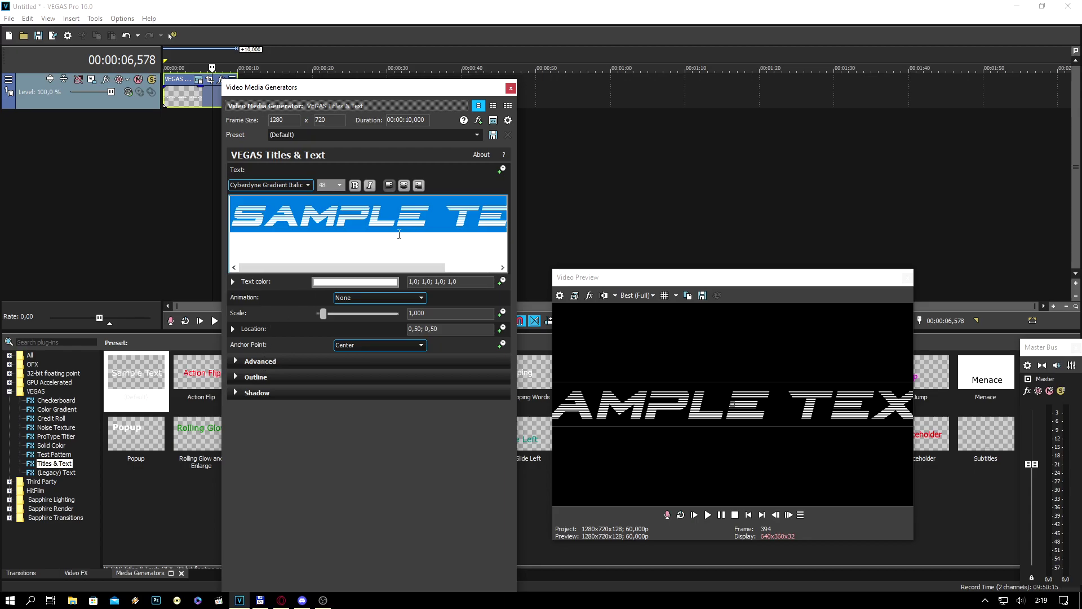
Step: Set the title's font size to 12, enlarge it to a scale of about 2,9 and place it near the frame's center
{"action": "left_click", "coordinate": [340, 185]}
{"action": "left_click", "coordinate": [332, 211]}
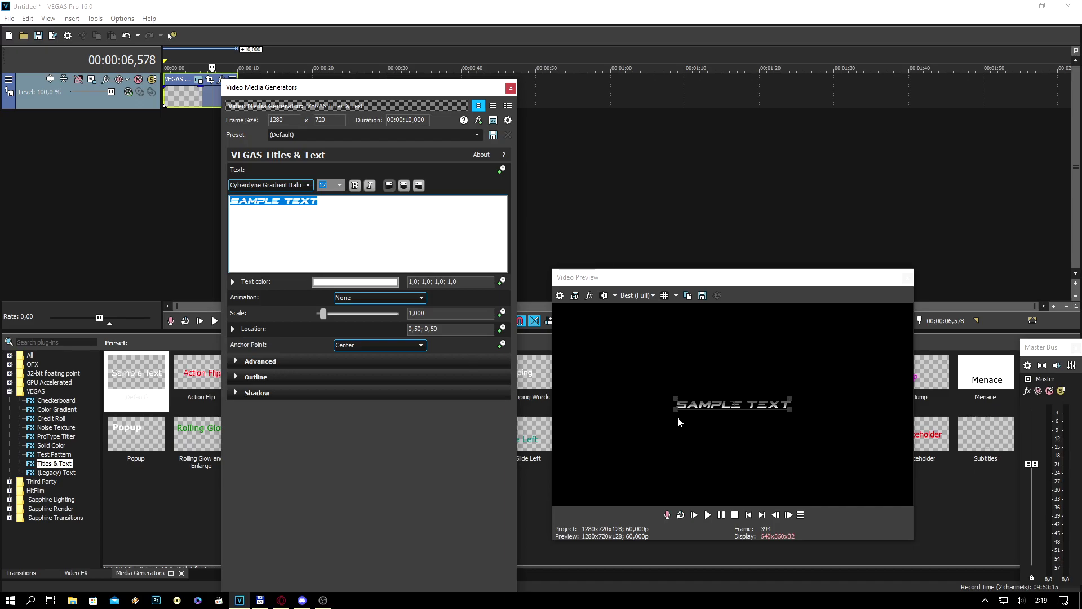
{"action": "left_click_drag", "start_coordinate": [676, 410], "coordinate": [600, 448]}
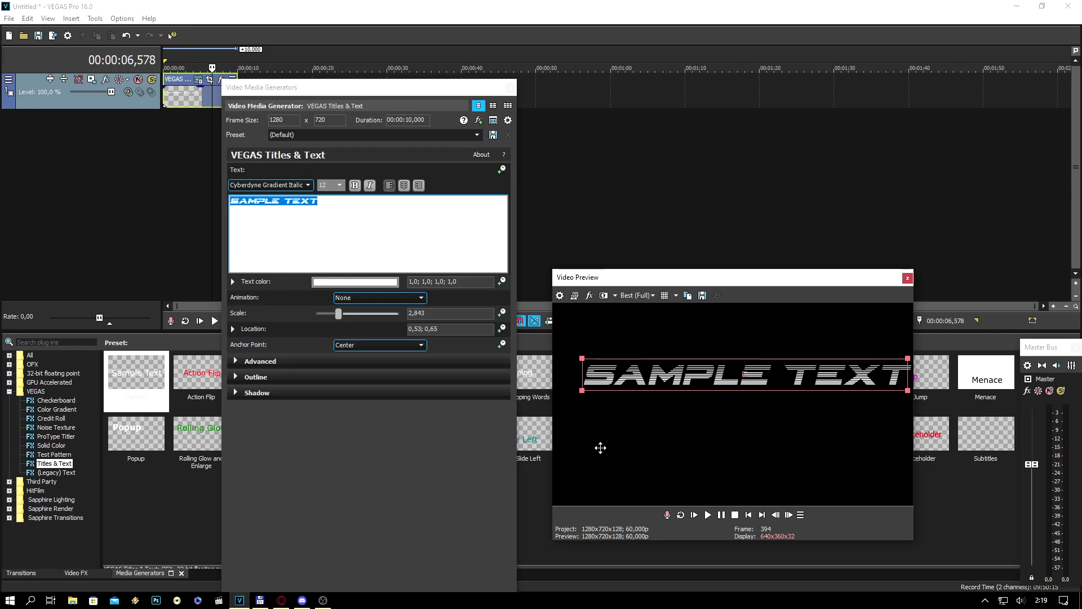
{"action": "left_click_drag", "start_coordinate": [688, 379], "coordinate": [666, 395]}
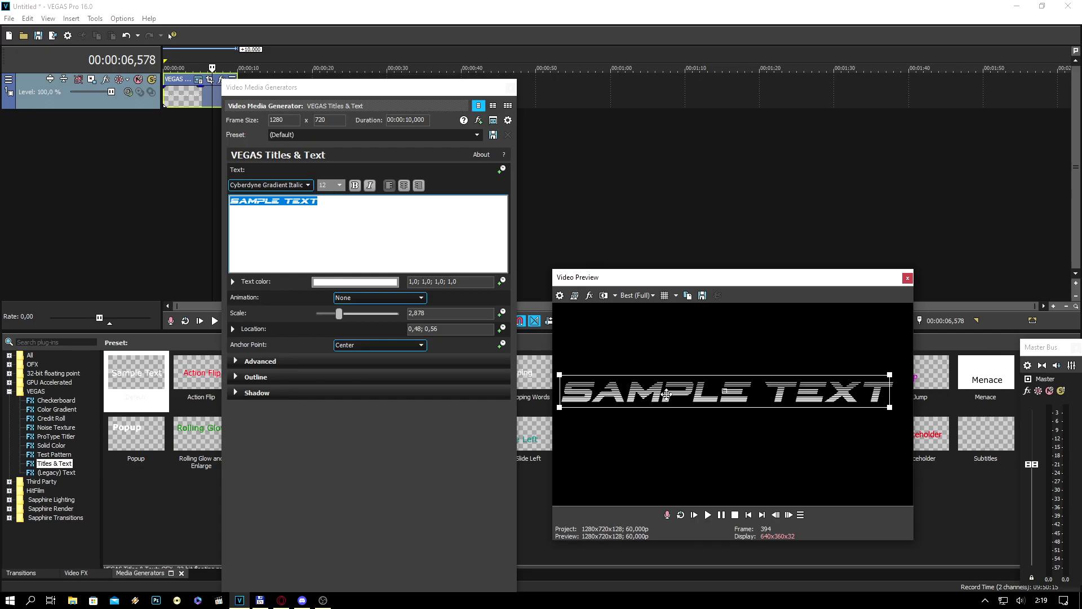
Step: Close and reopen the title's generator settings, and append the accented letters "áöüűő" to "Sample Text"
{"action": "left_click", "coordinate": [510, 88]}
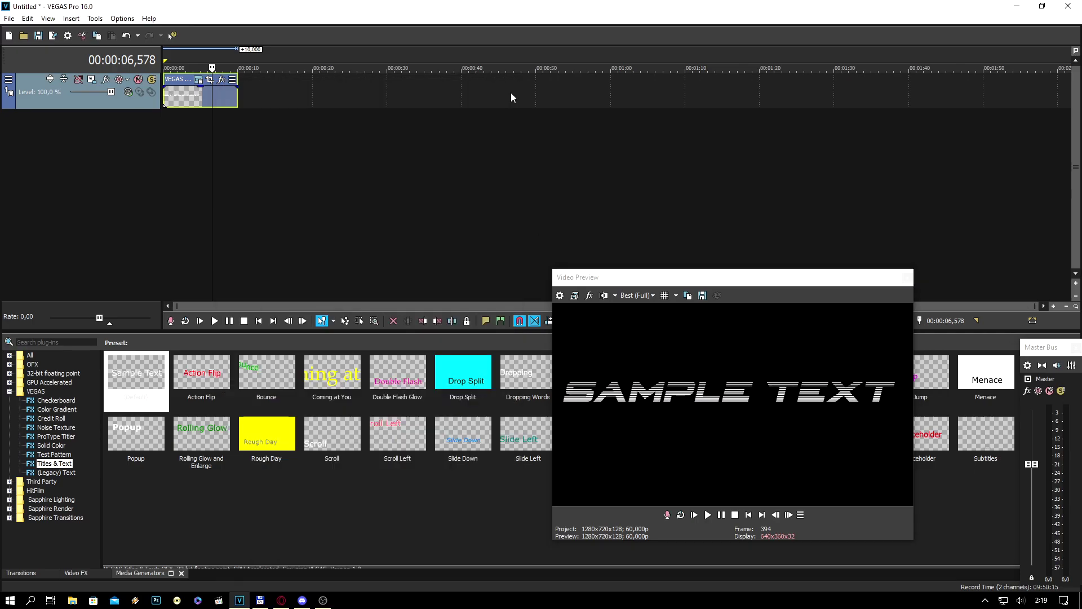
{"action": "left_click", "coordinate": [198, 81]}
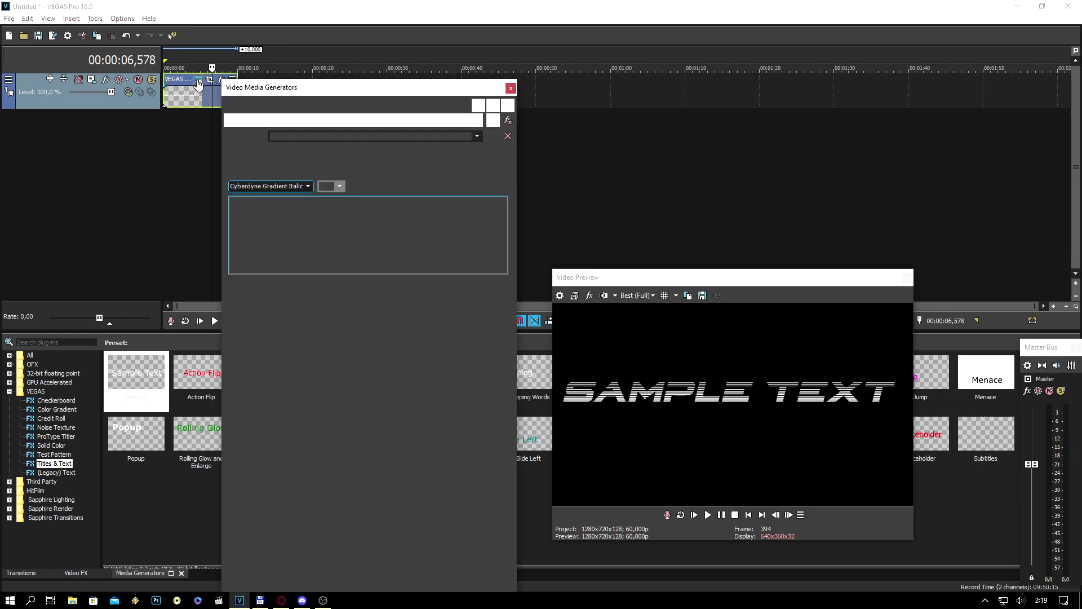
{"action": "left_click", "coordinate": [331, 200]}
{"action": "type", "text": "á"}
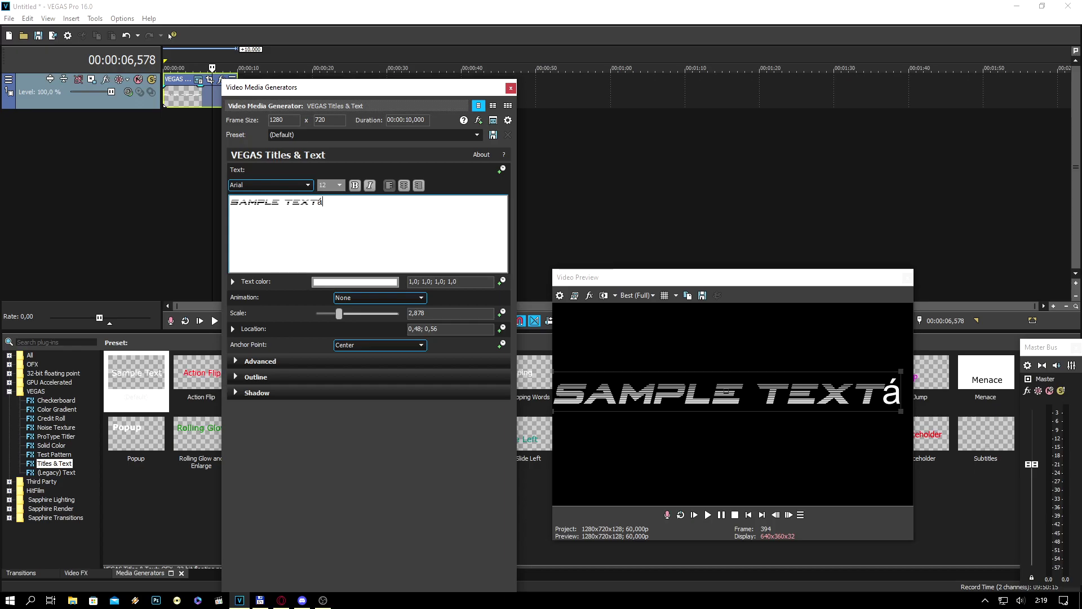
{"action": "type", "text": "öü"}
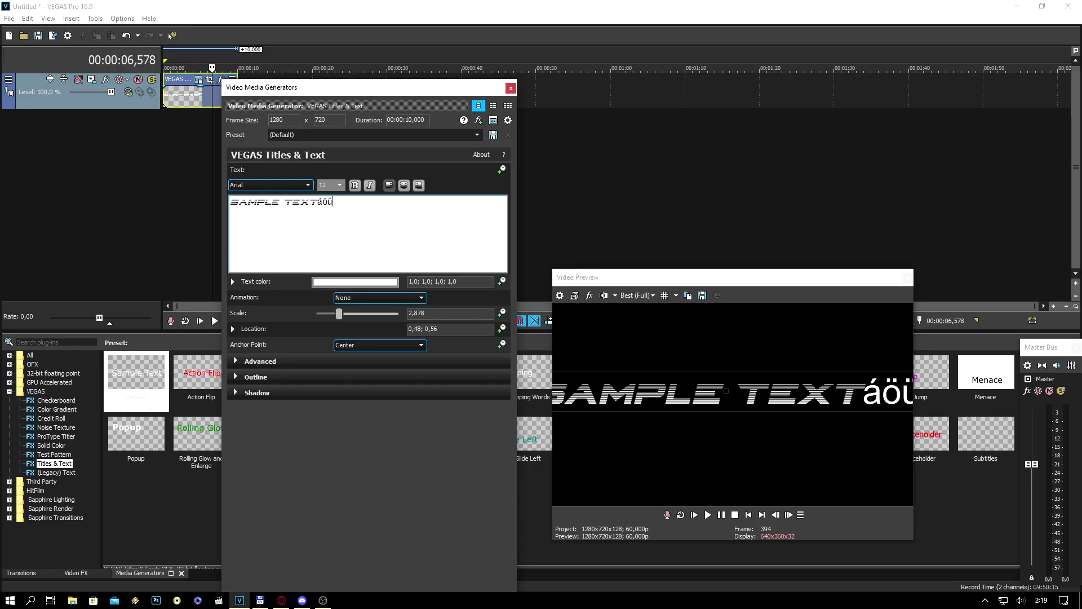
{"action": "type", "text": "űő"}
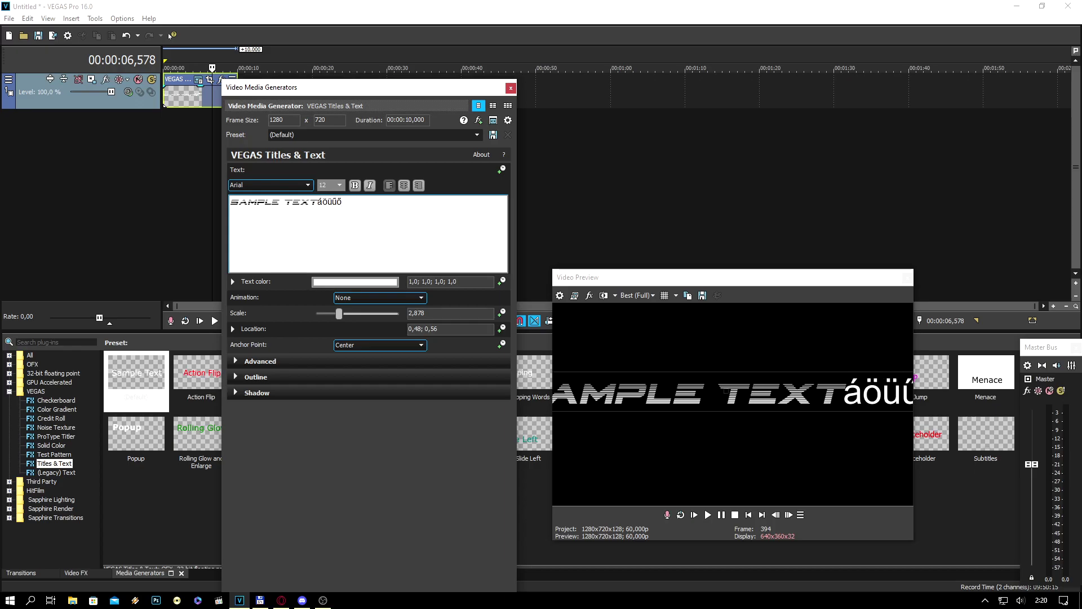